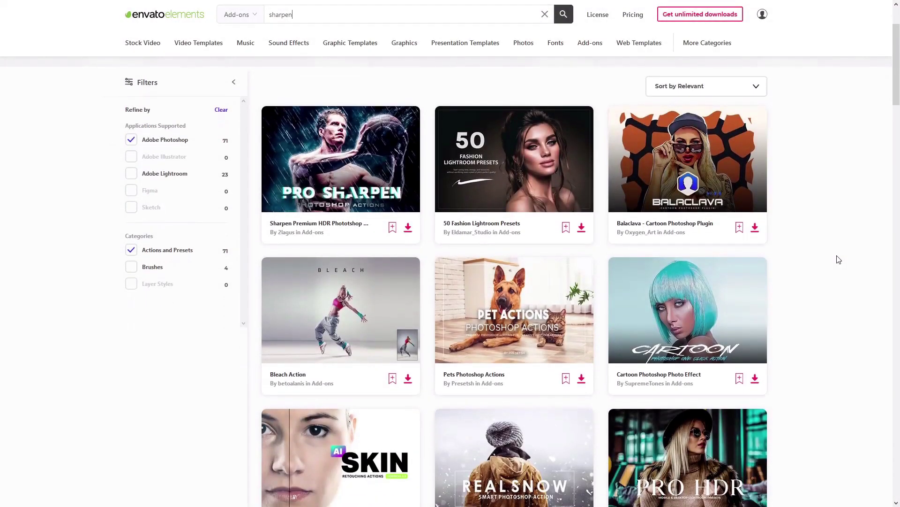
# Open the Skin Retouching Actions add-on page from the 'sharpen' results.
pyautogui.scroll(-3, 839, 259)
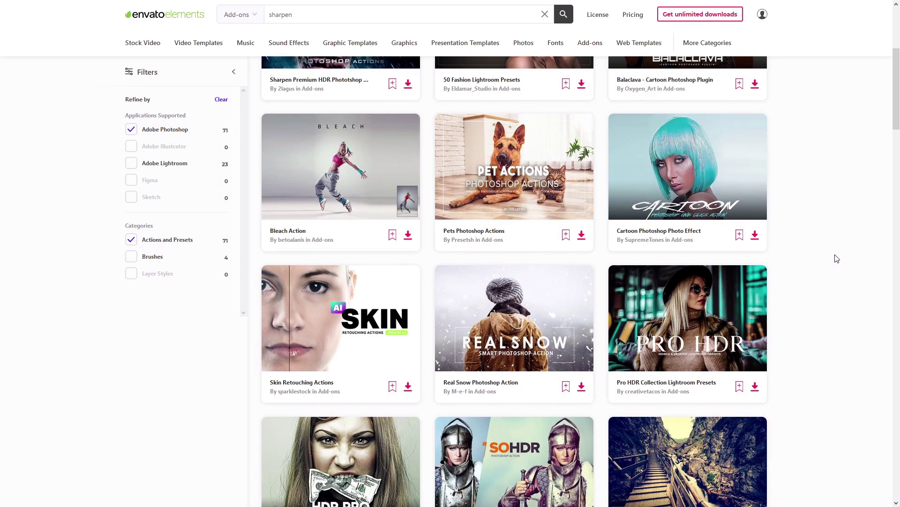
pyautogui.scroll(-3, 837, 258)
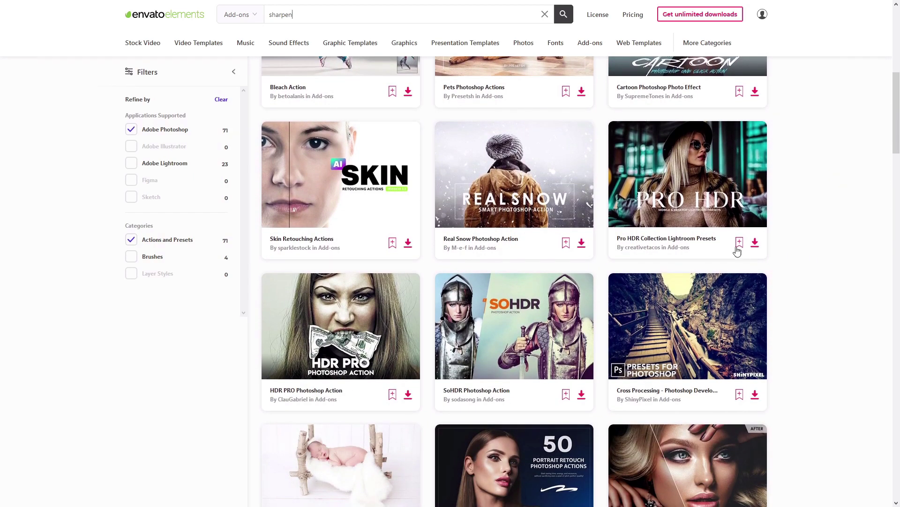
pyautogui.click(368, 181)
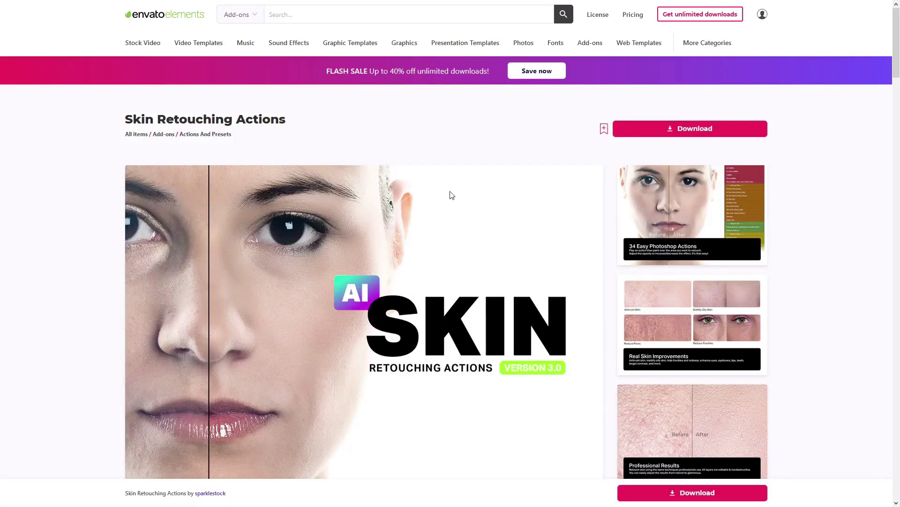
# Open the add-on's preview gallery and advance to the fifth image.
pyautogui.click(498, 268)
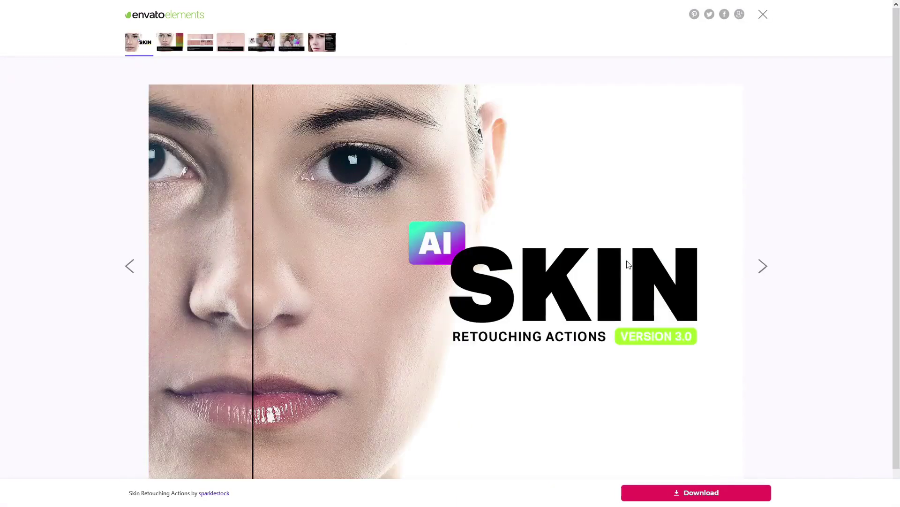
pyautogui.click(760, 275)
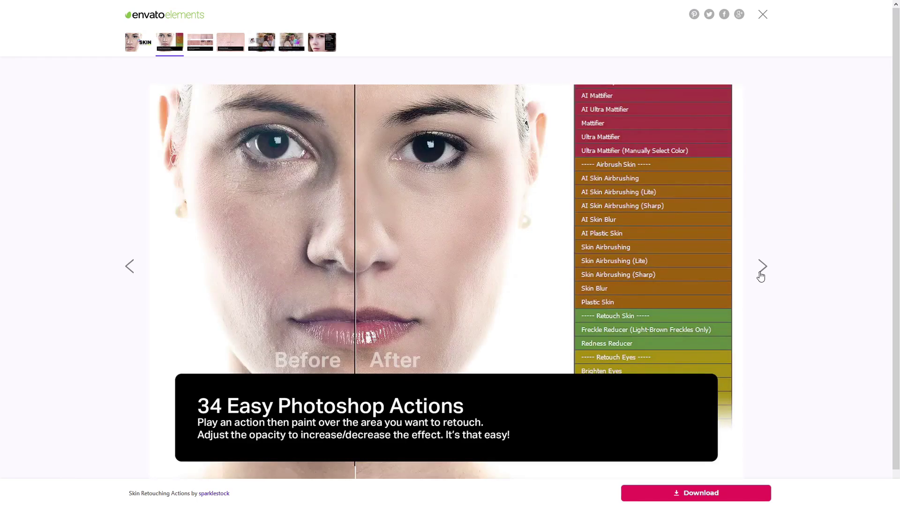
pyautogui.click(762, 267)
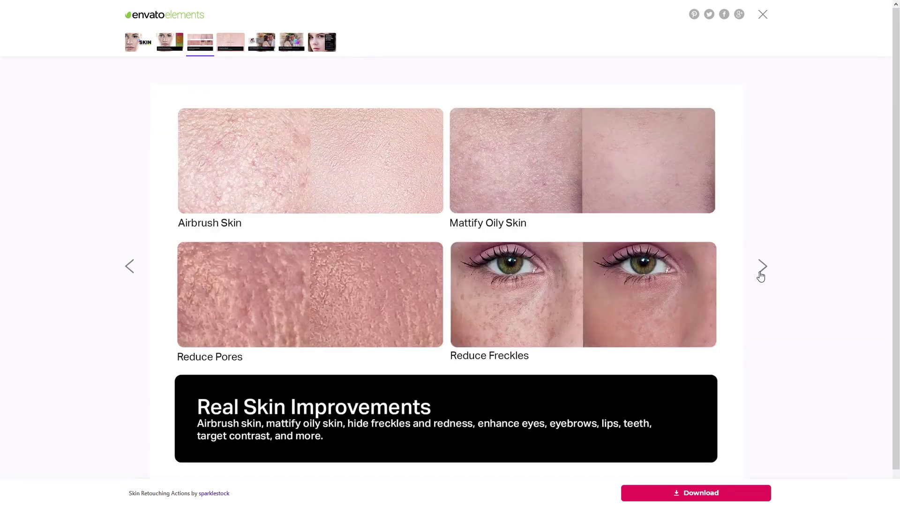
pyautogui.click(760, 276)
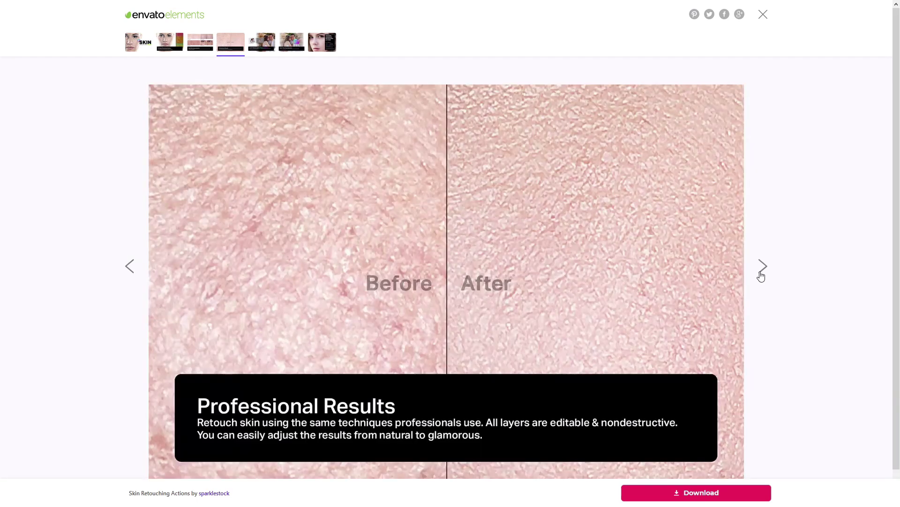
pyautogui.click(761, 276)
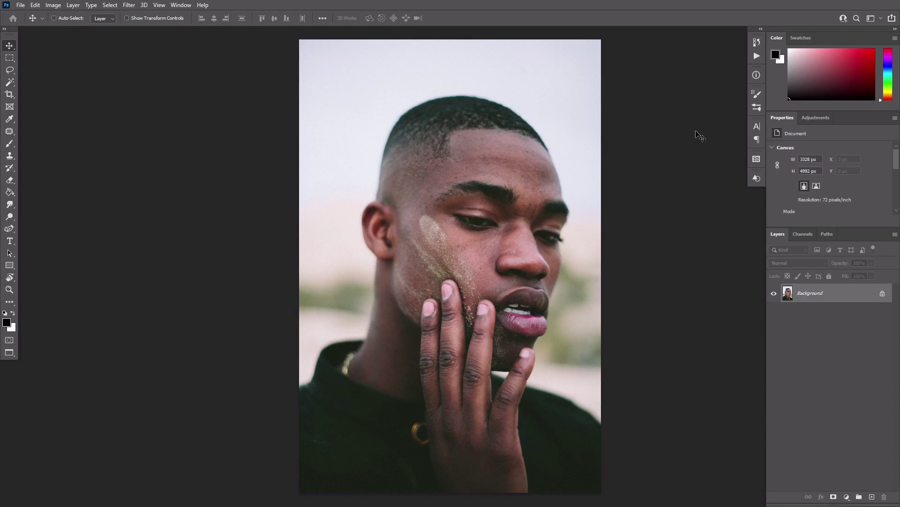
# Create a new action named 'Sharpen' and start recording it.
pyautogui.click(757, 56)
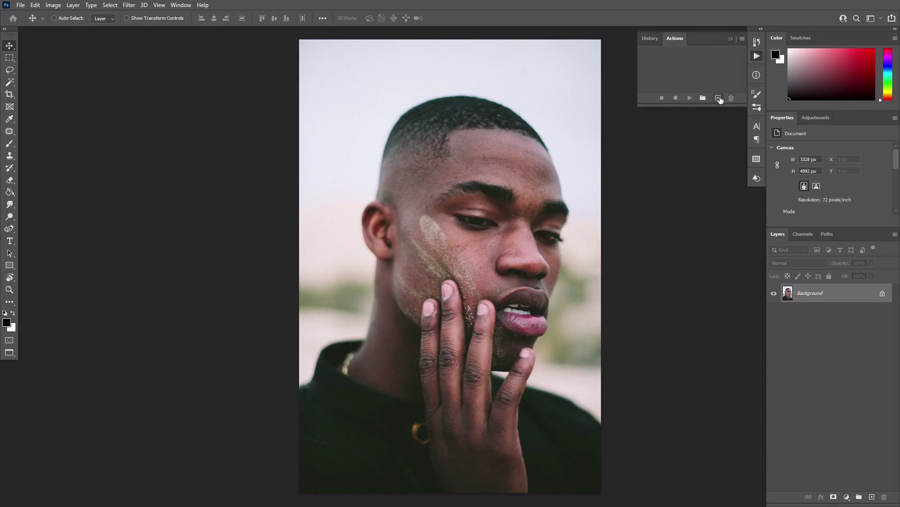
pyautogui.click(718, 98)
pyautogui.write('Sha')
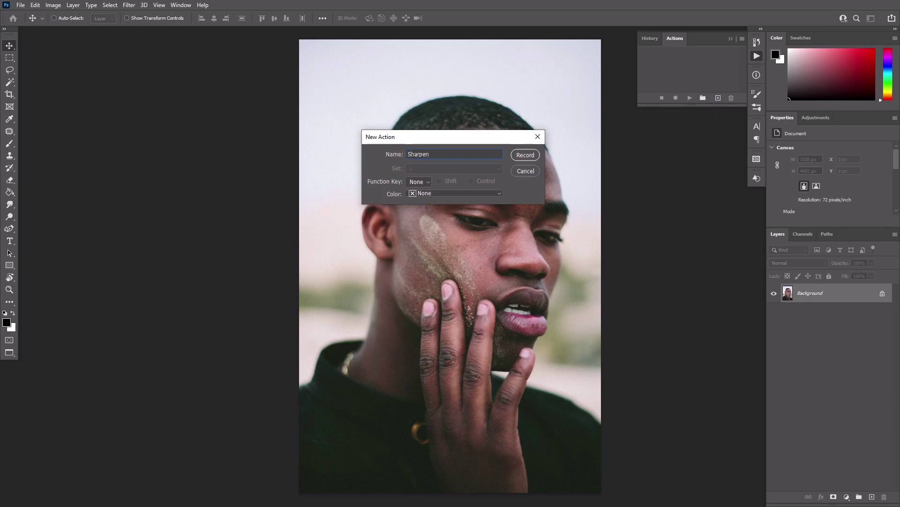
pyautogui.write('rpen')
pyautogui.press('Return')
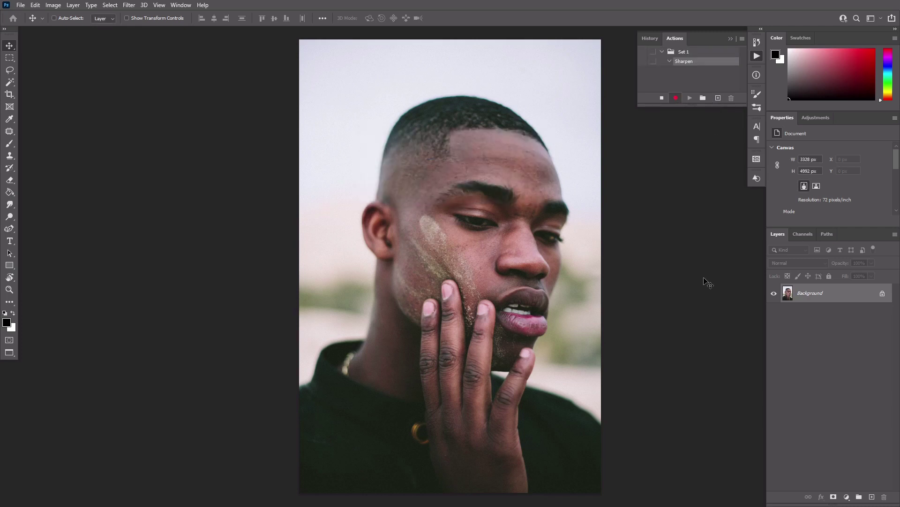
# Add a hidden Layer 1 and convert a Background copy into a Smart Object.
pyautogui.hotkey('ctrl', 'j')
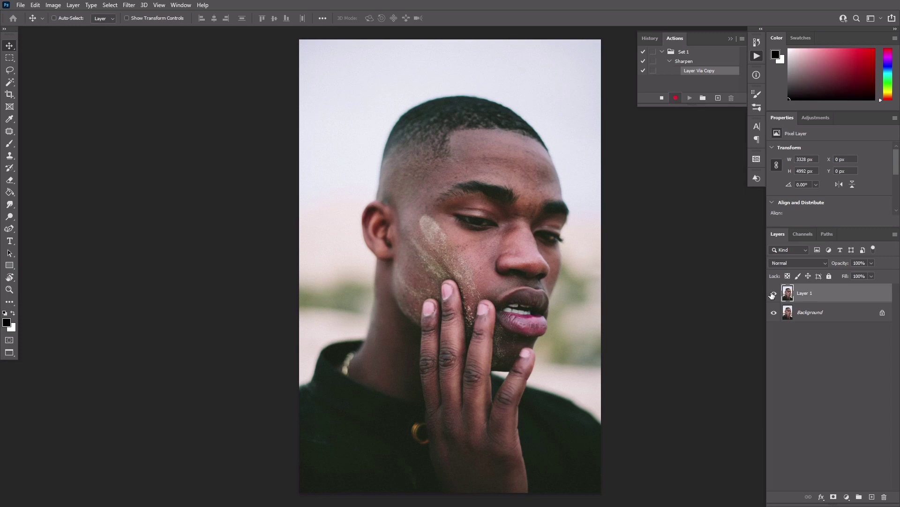
pyautogui.click(773, 293)
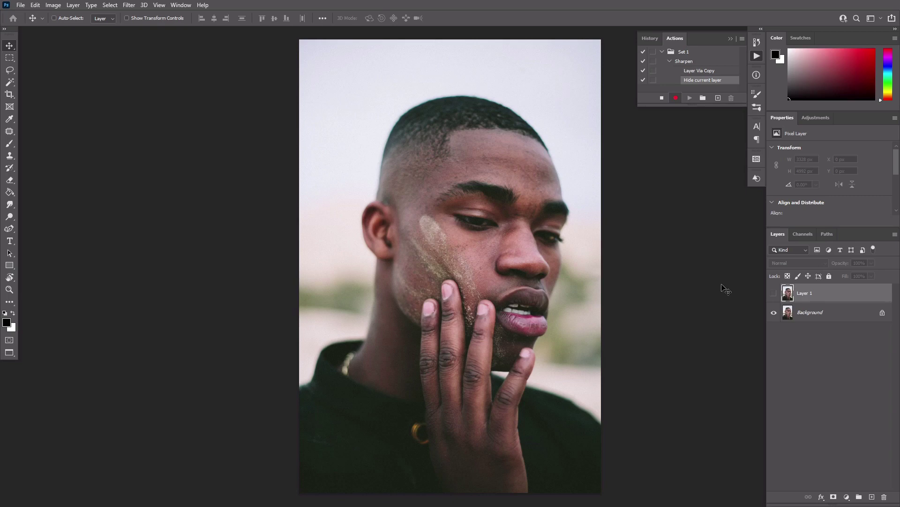
pyautogui.click(812, 315)
pyautogui.hotkey('ctrl', 'j')
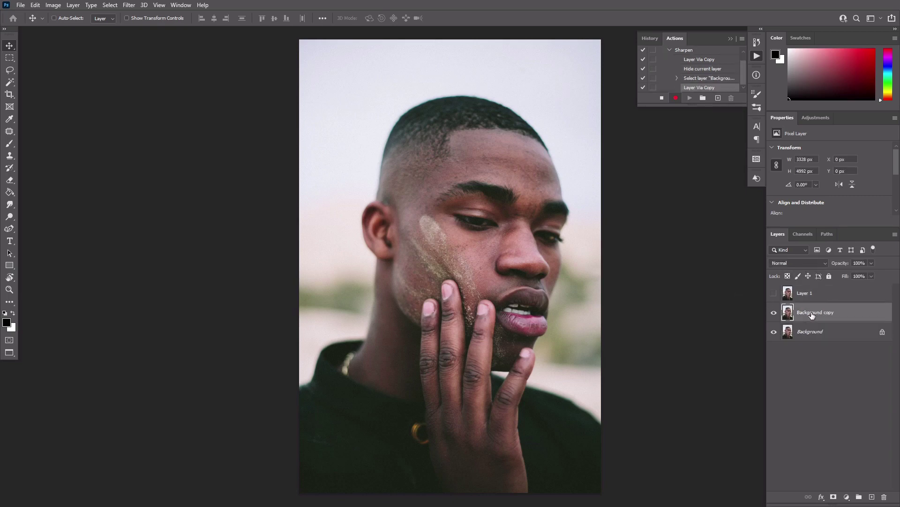
pyautogui.rightClick(849, 313)
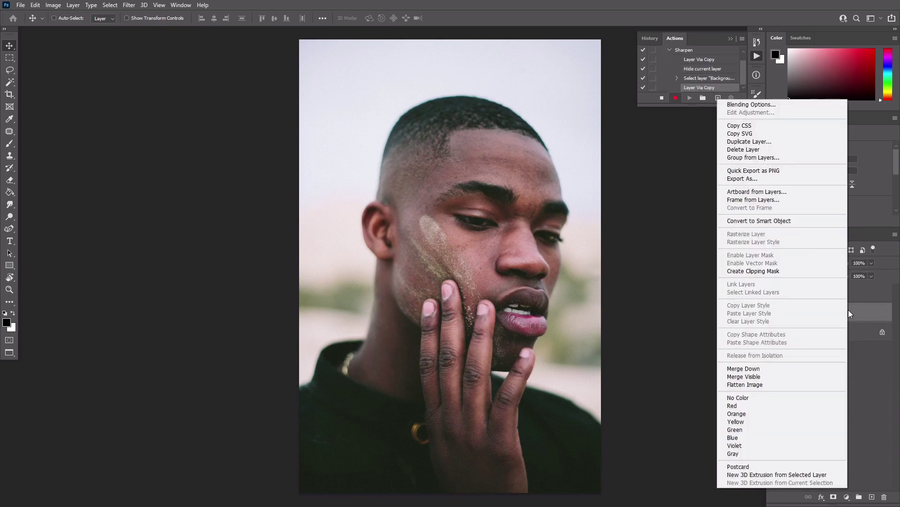
pyautogui.click(797, 225)
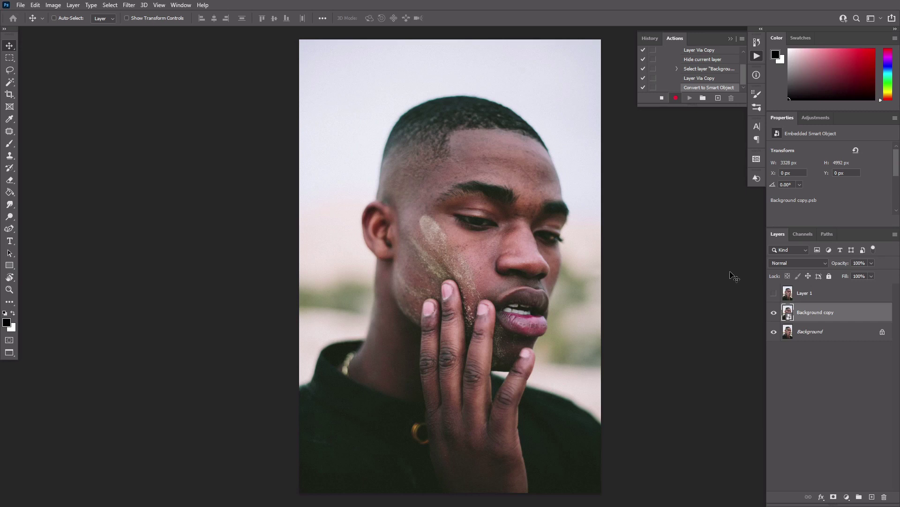
# Rename the Background copy layer to 'Basic Sharpening'.
pyautogui.doubleClick(803, 313)
pyautogui.write('Basic Sharpening')
pyautogui.press('Return')
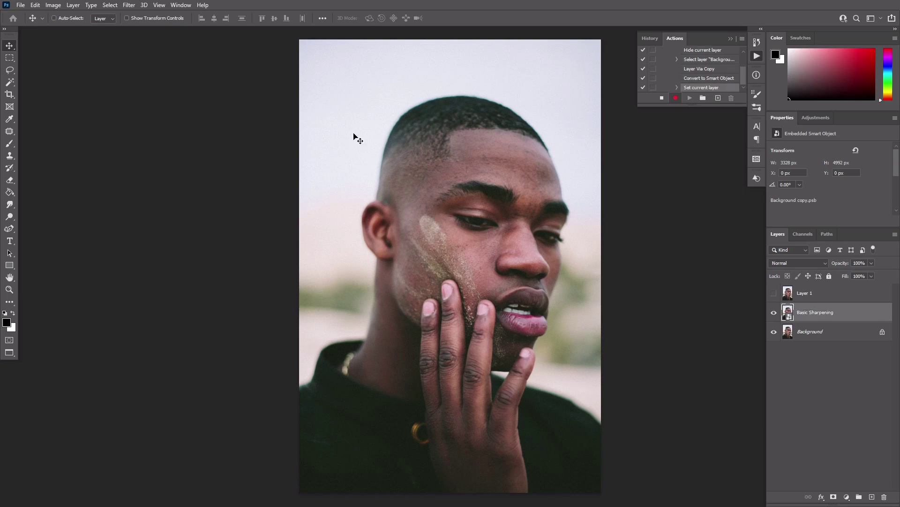
# Apply Smart Sharpen removing Gaussian Blur: Amount 90, Radius 8.6, Reduce Noise 63.
pyautogui.click(130, 5)
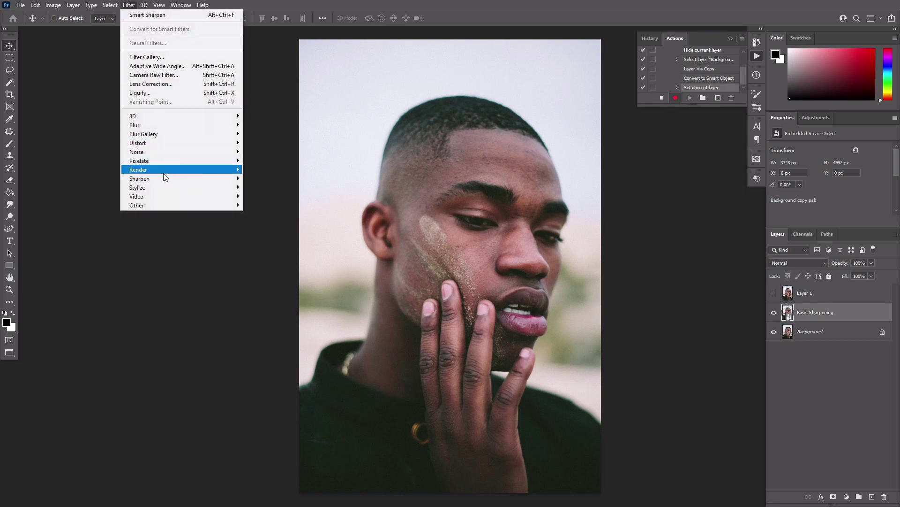
pyautogui.moveTo(165, 180)
pyautogui.click(284, 213)
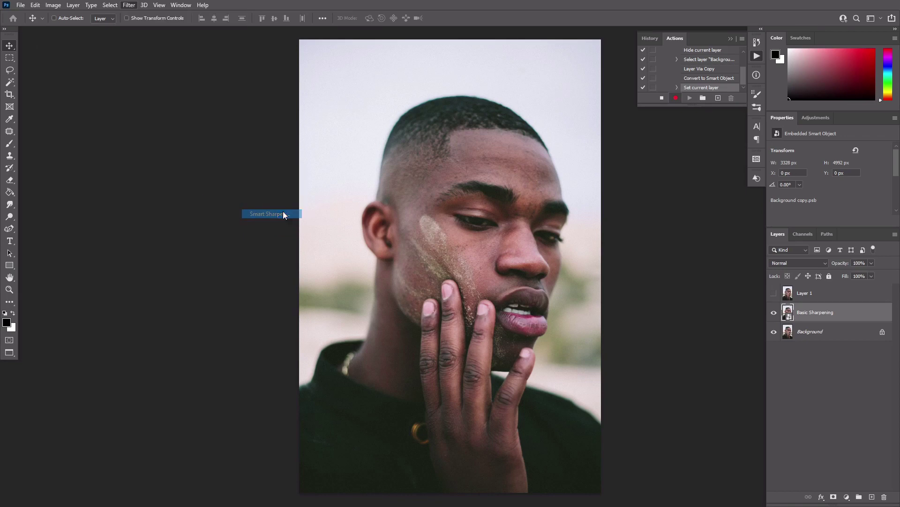
pyautogui.click(243, 136)
pyautogui.click(241, 137)
pyautogui.moveTo(249, 91)
pyautogui.mouseDown()
pyautogui.moveTo(259, 91)
pyautogui.moveTo(256, 105)
pyautogui.moveTo(271, 92)
pyautogui.moveTo(234, 92)
pyautogui.mouseUp()
pyautogui.click(223, 58)
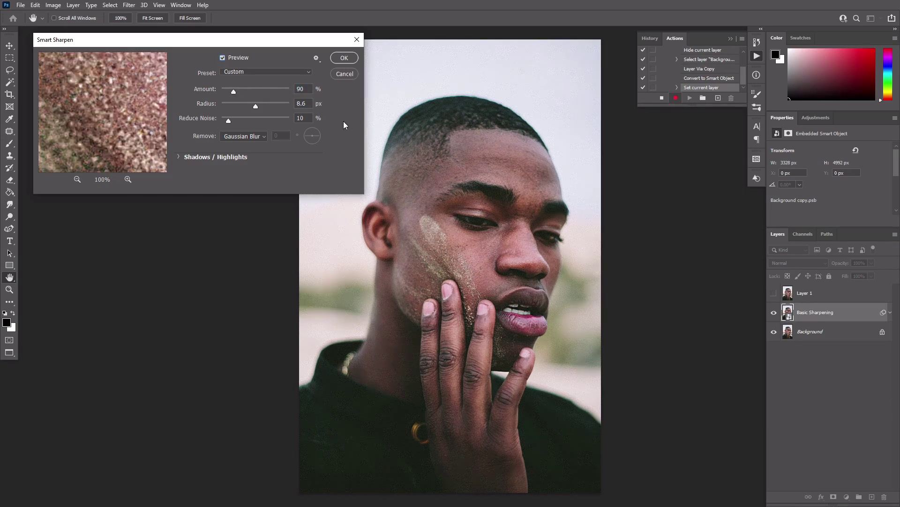
pyautogui.moveTo(229, 119); pyautogui.dragTo(265, 126)
pyautogui.click(450, 214)
pyautogui.moveTo(51, 128); pyautogui.dragTo(100, 136)
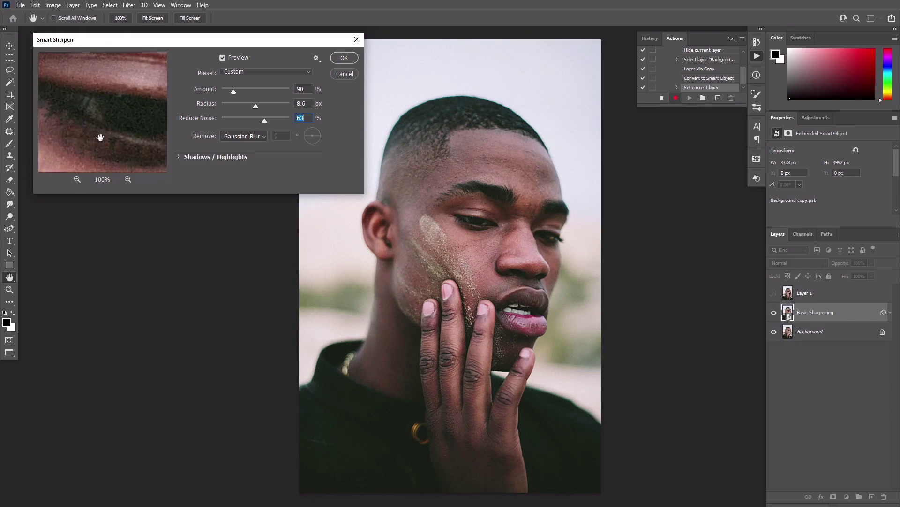
pyautogui.click(353, 59)
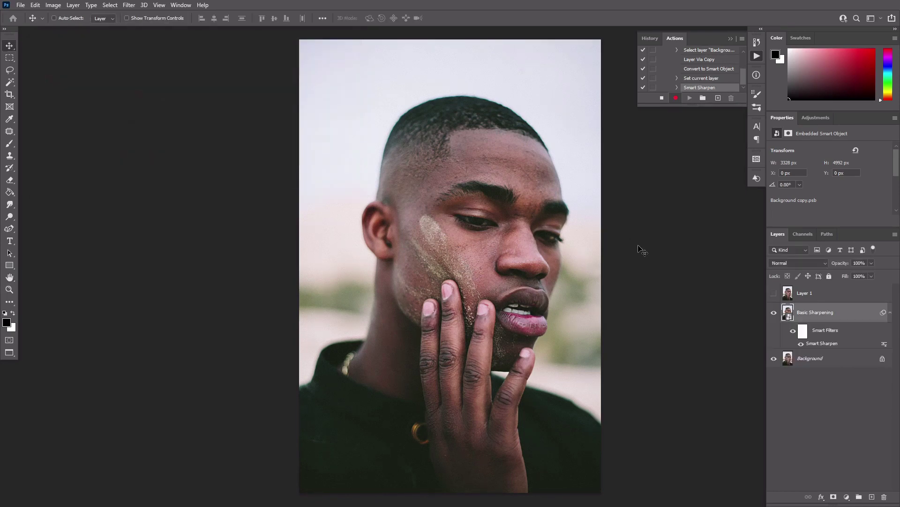
# Zoom in on the face and compare the sharpening by toggling Layer 1.
pyautogui.click(774, 293)
pyautogui.click(775, 292)
pyautogui.press('z')
pyautogui.click(537, 267)
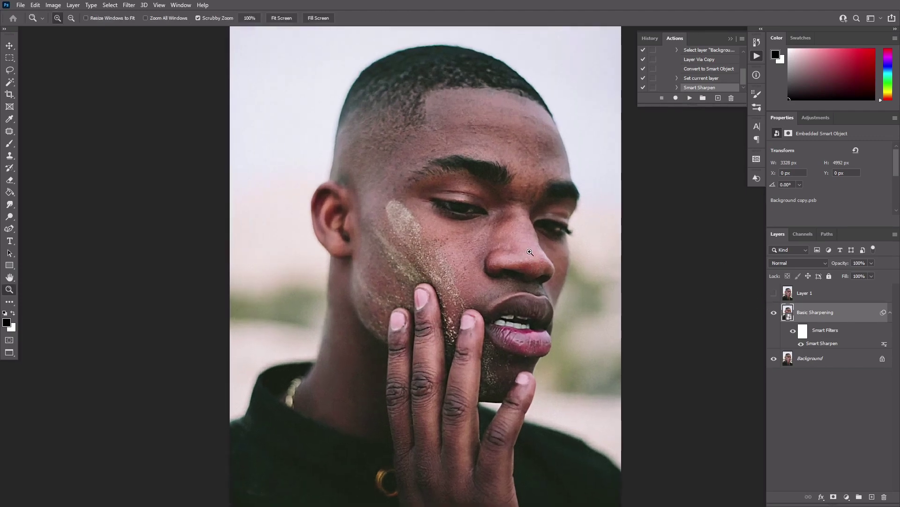
pyautogui.click(530, 272)
pyautogui.click(773, 293)
pyautogui.click(773, 293)
pyautogui.click(773, 293)
pyautogui.click(773, 293)
pyautogui.click(773, 293)
pyautogui.click(773, 293)
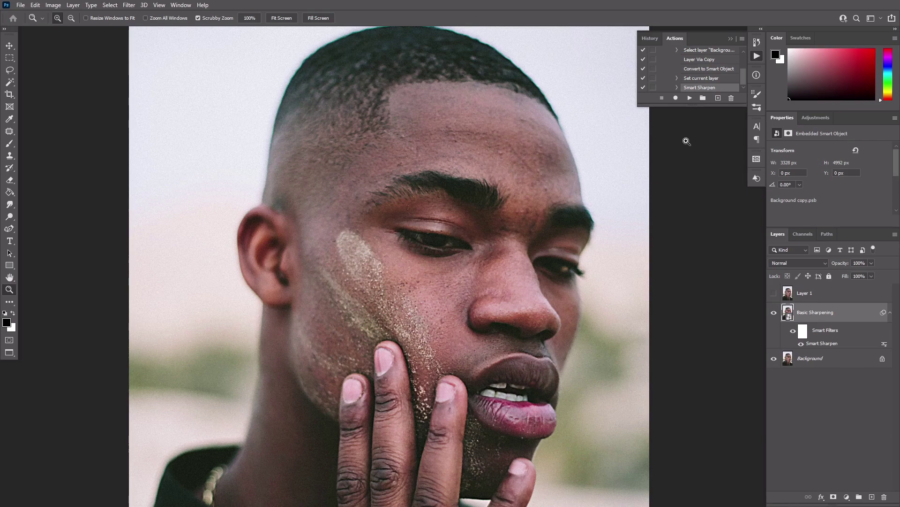
# Record a copy of Basic Sharpening with smart filters cleared, named 'Detail Sharpening'.
pyautogui.click(676, 98)
pyautogui.hotkey('ctrl', 'j')
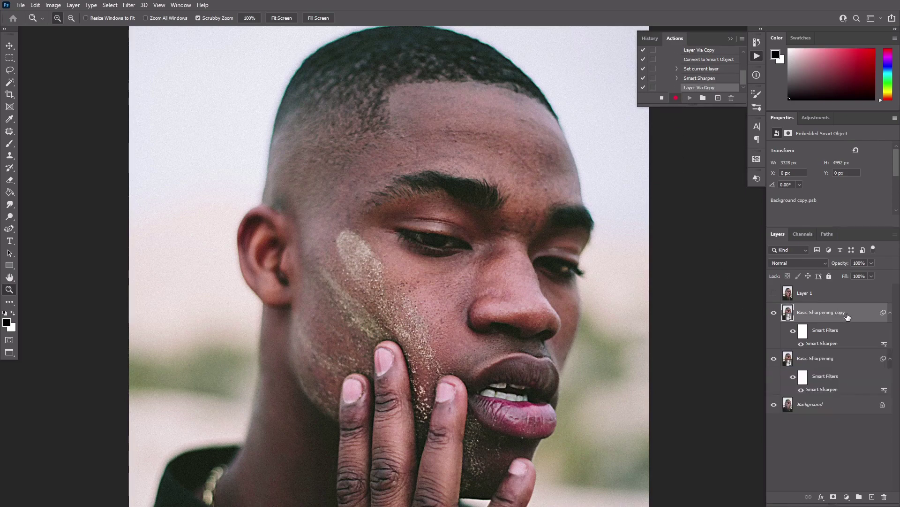
pyautogui.rightClick(856, 331)
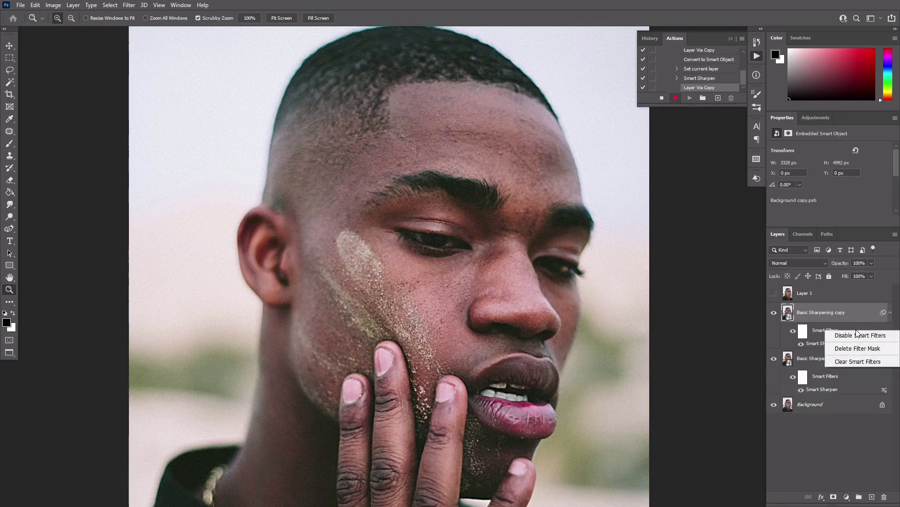
pyautogui.click(860, 361)
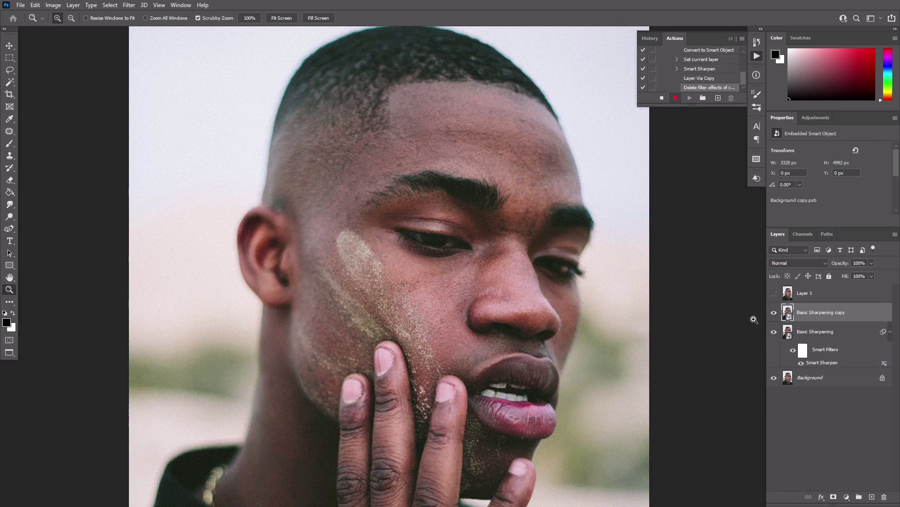
pyautogui.doubleClick(817, 311)
pyautogui.write('Detail Sharp')
pyautogui.press('Return')
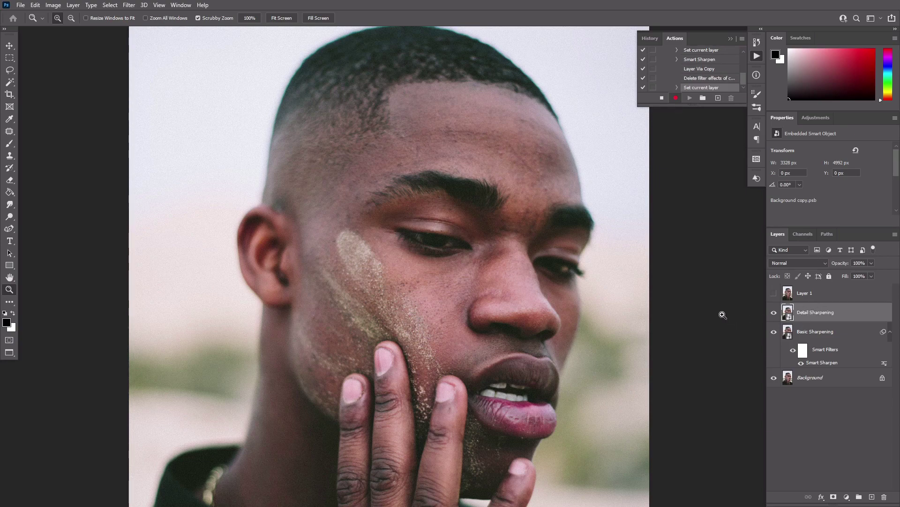
# Set Detail Sharpening to Overlay, add a 4.4 px High Pass, and stop recording.
pyautogui.click(790, 263)
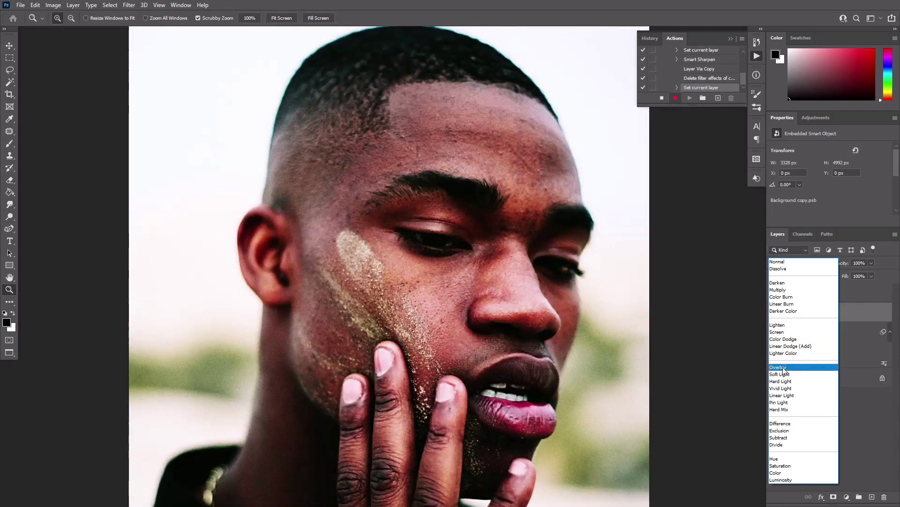
pyautogui.click(780, 367)
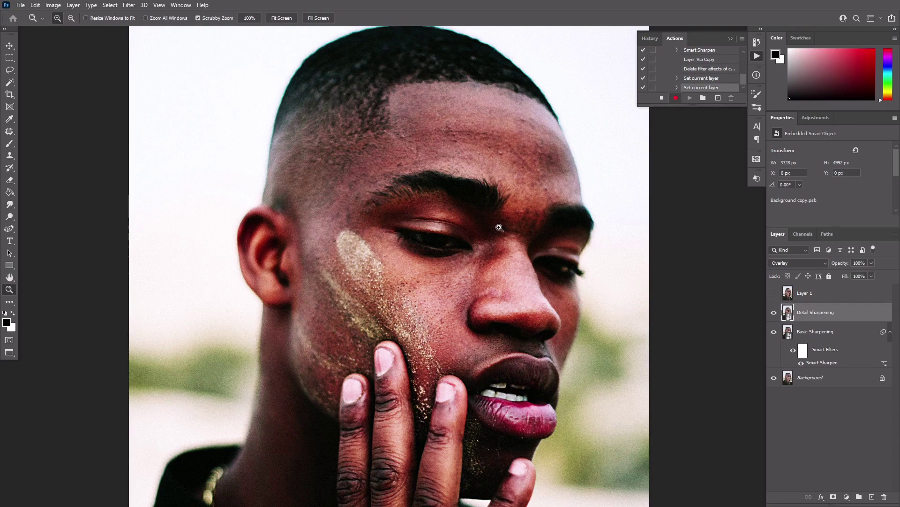
pyautogui.click(128, 7)
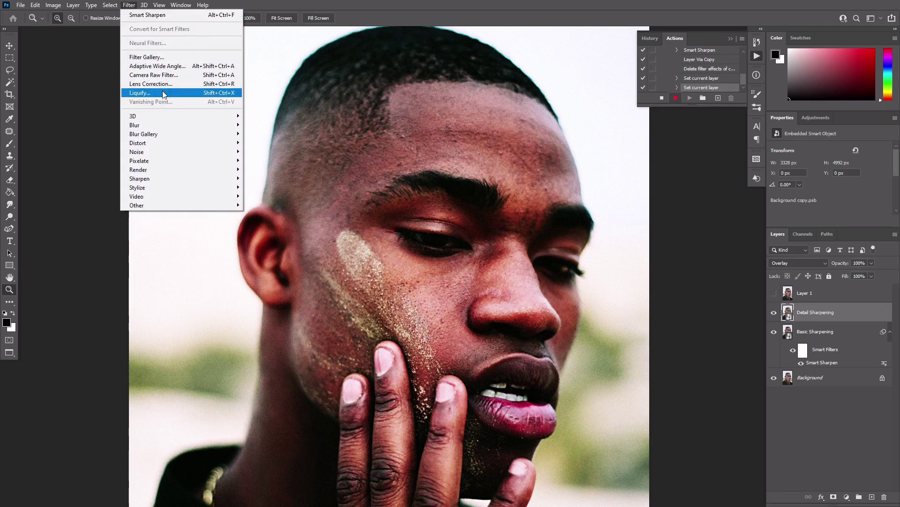
pyautogui.moveTo(167, 206)
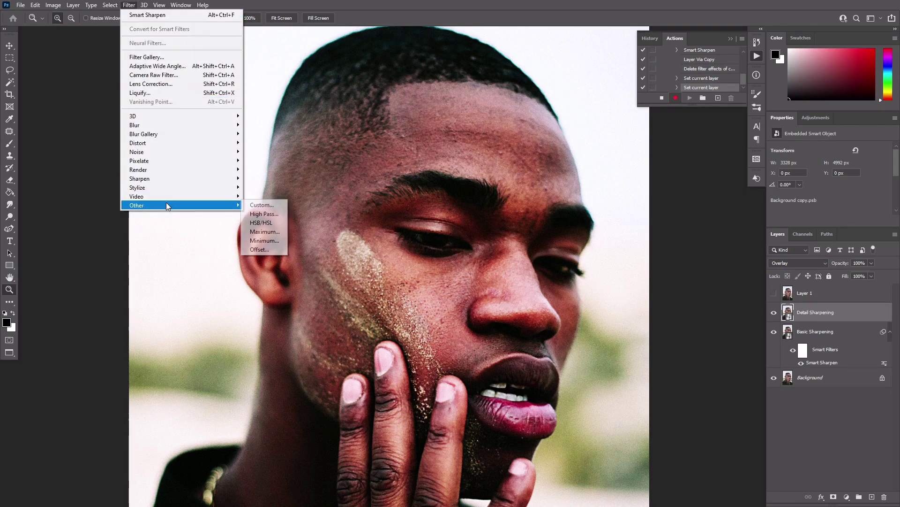
pyautogui.click(259, 215)
pyautogui.moveTo(399, 101); pyautogui.dragTo(100, 40)
pyautogui.moveTo(141, 183); pyautogui.dragTo(100, 184)
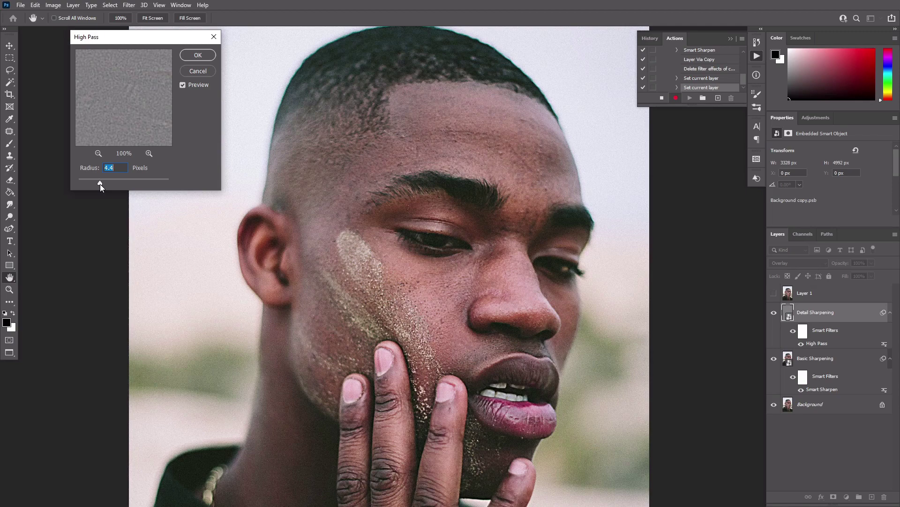
pyautogui.click(183, 85)
pyautogui.click(183, 84)
pyautogui.click(198, 55)
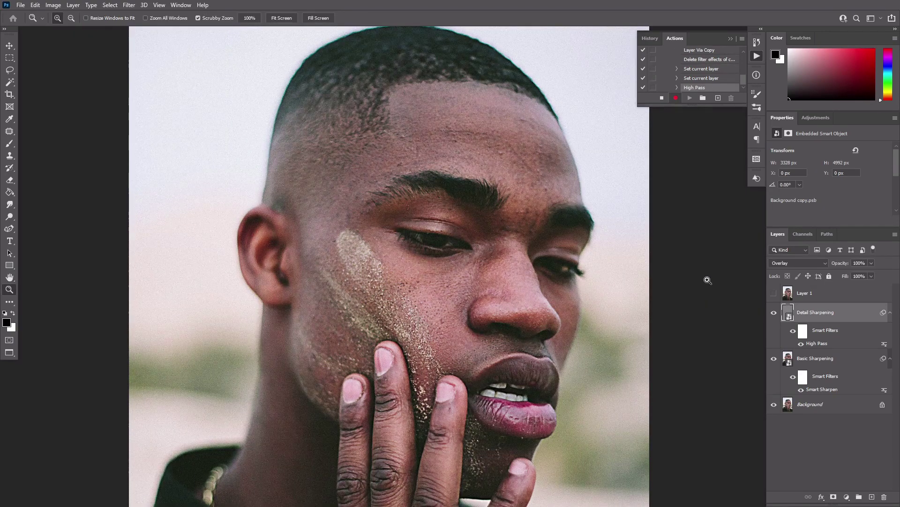
pyautogui.click(662, 98)
# Compare the result with Layer 1 on and off, leaving it hidden.
pyautogui.click(775, 294)
pyautogui.click(775, 295)
pyautogui.click(774, 294)
pyautogui.click(774, 294)
# Record a copy of Detail Sharpening with its High Pass radius raised to 7.6 px.
pyautogui.click(676, 98)
pyautogui.hotkey('ctrl', 'j')
pyautogui.doubleClick(818, 344)
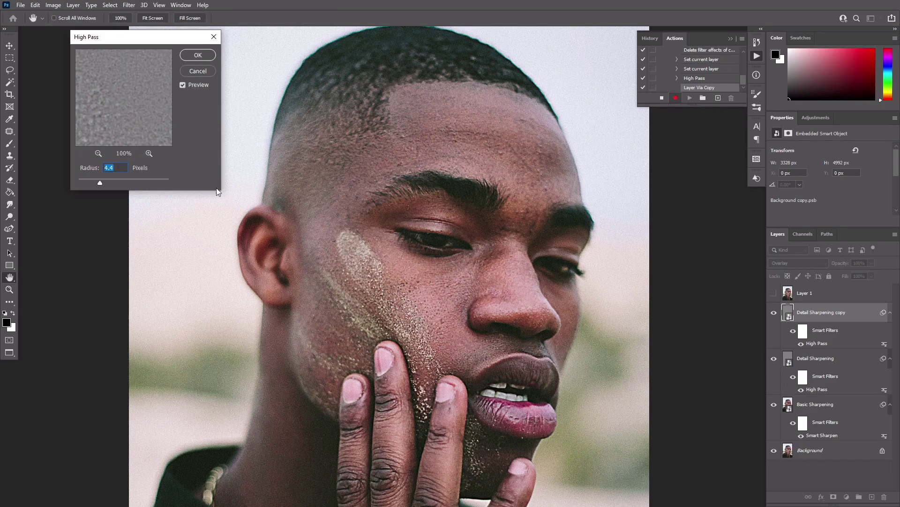
pyautogui.moveTo(99, 183); pyautogui.dragTo(110, 181)
pyautogui.click(194, 56)
pyautogui.press('z')
pyautogui.doubleClick(820, 312)
# Name the copy 'Inner Sharpening', then duplicate it with a 130.2 px High Pass.
pyautogui.write('Inner')
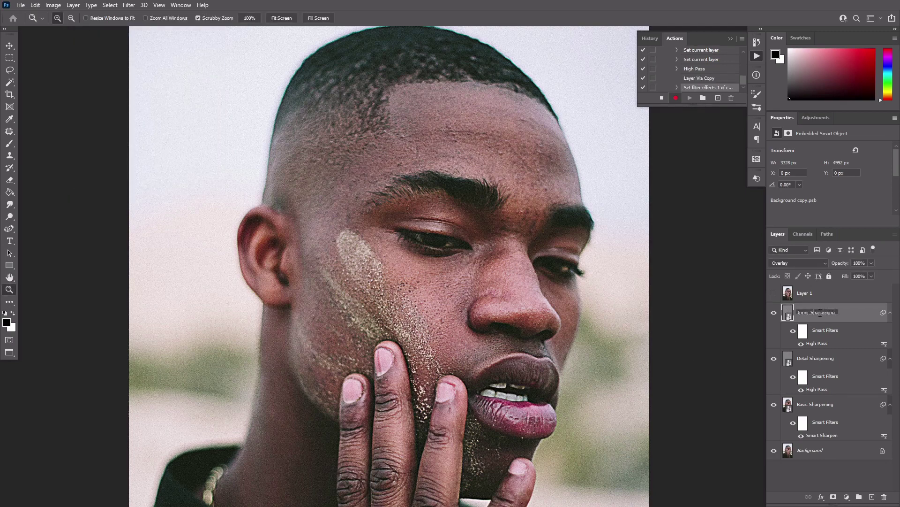
pyautogui.press('Return')
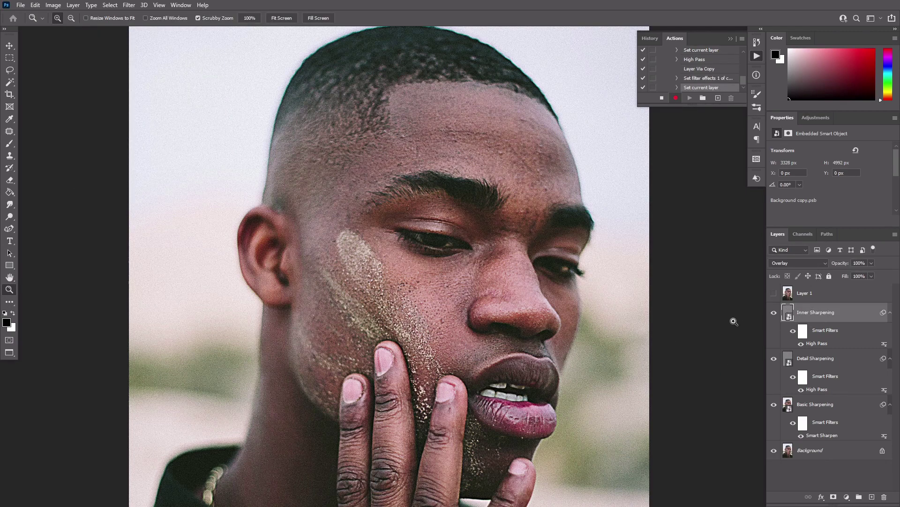
pyautogui.hotkey('ctrl', 'j')
pyautogui.doubleClick(817, 343)
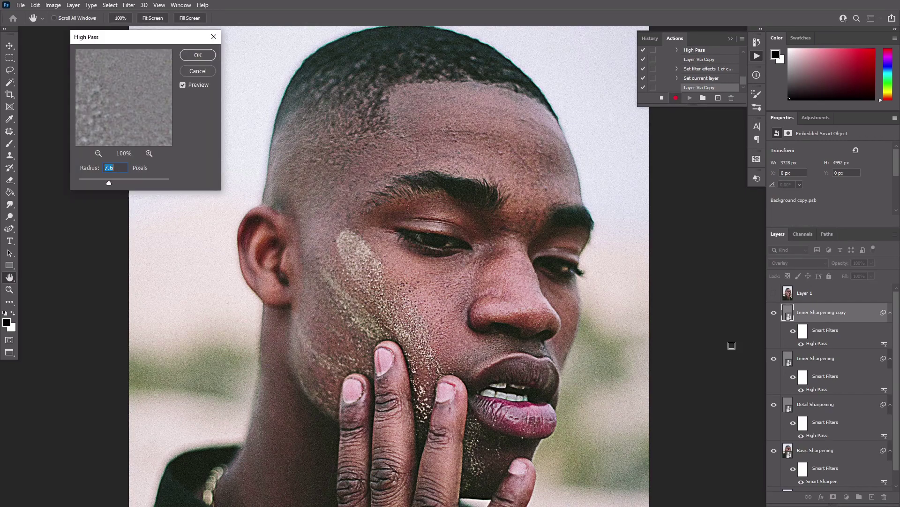
pyautogui.moveTo(105, 177); pyautogui.dragTo(145, 184)
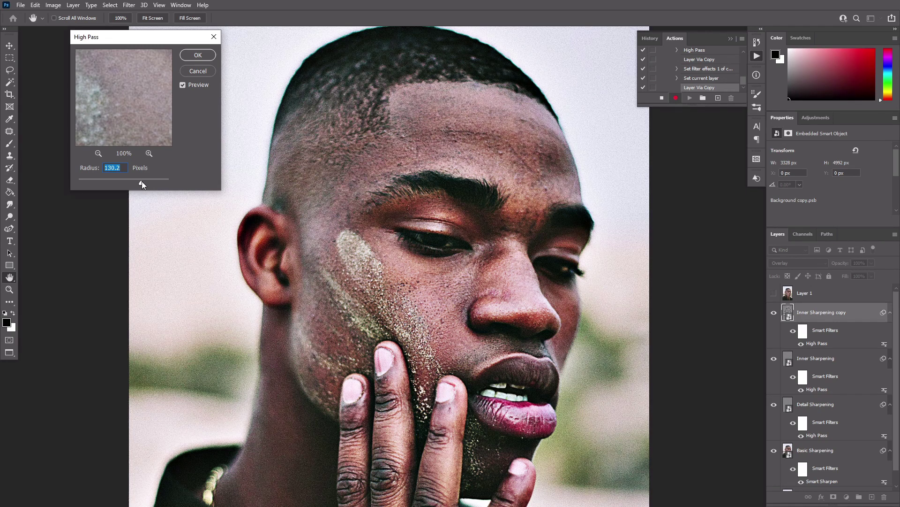
pyautogui.click(197, 56)
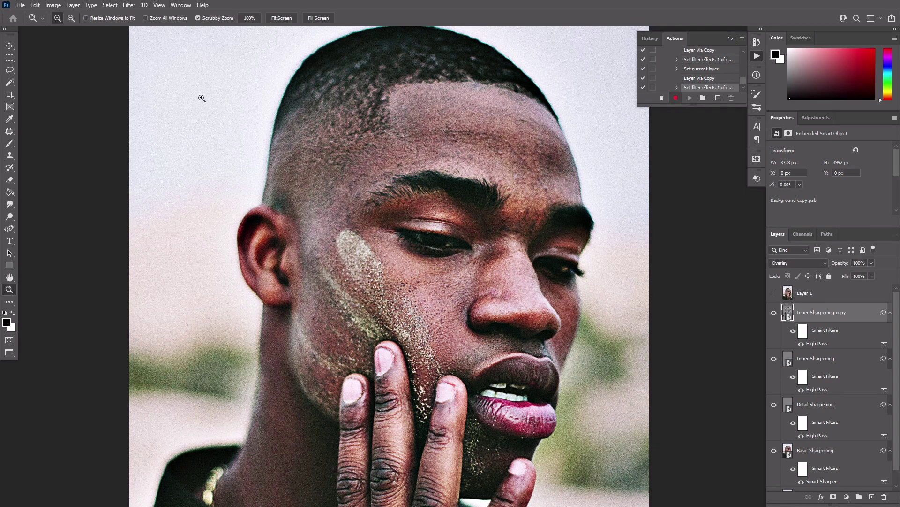
# Name the new copy 'Outer Sharpening', set Soft Light at 50% opacity, and add a mask.
pyautogui.doubleClick(804, 313)
pyautogui.write('Outer')
pyautogui.press('Return')
pyautogui.click(800, 263)
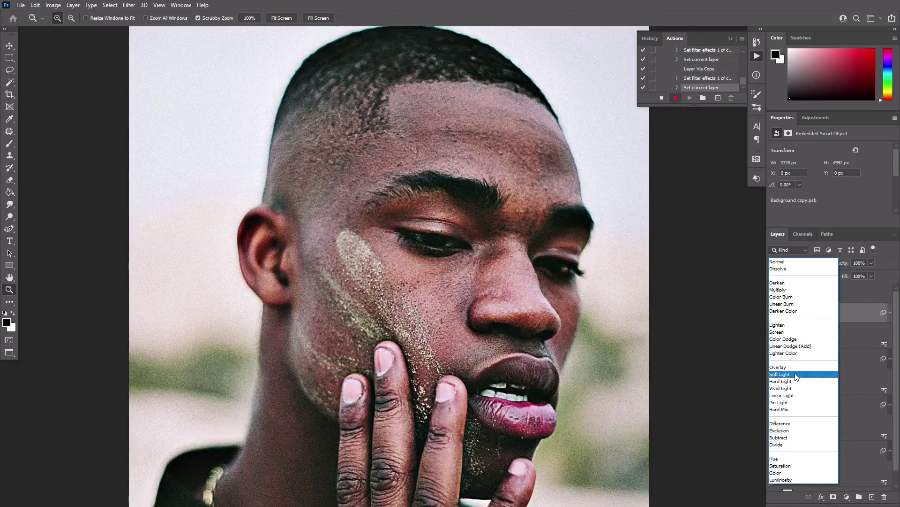
pyautogui.click(798, 373)
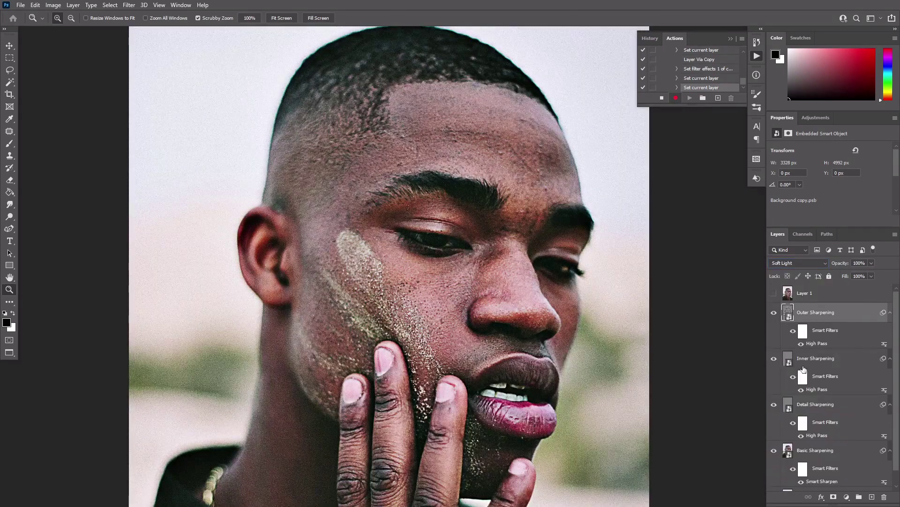
pyautogui.click(863, 264)
pyautogui.write('50')
pyautogui.press('Return')
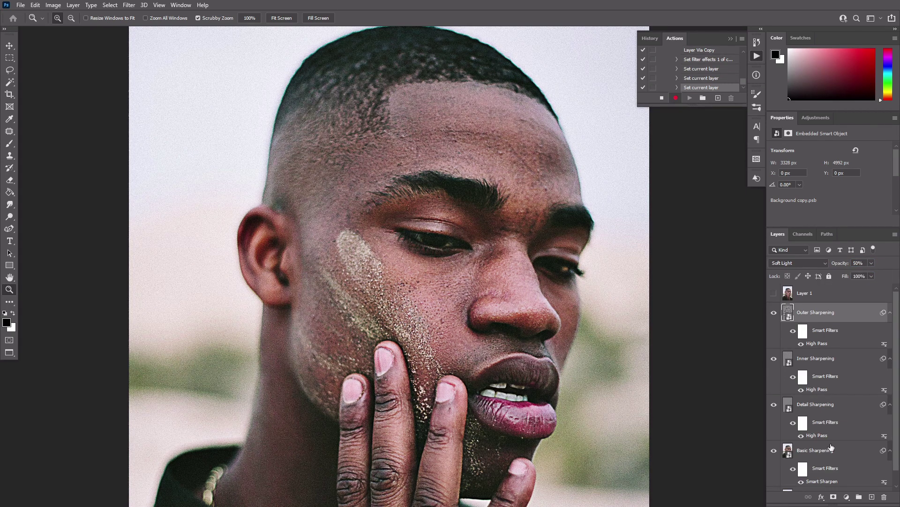
pyautogui.click(833, 496)
# Give Inner Sharpening a mask and fill both Inner and Outer masks black.
pyautogui.click(825, 356)
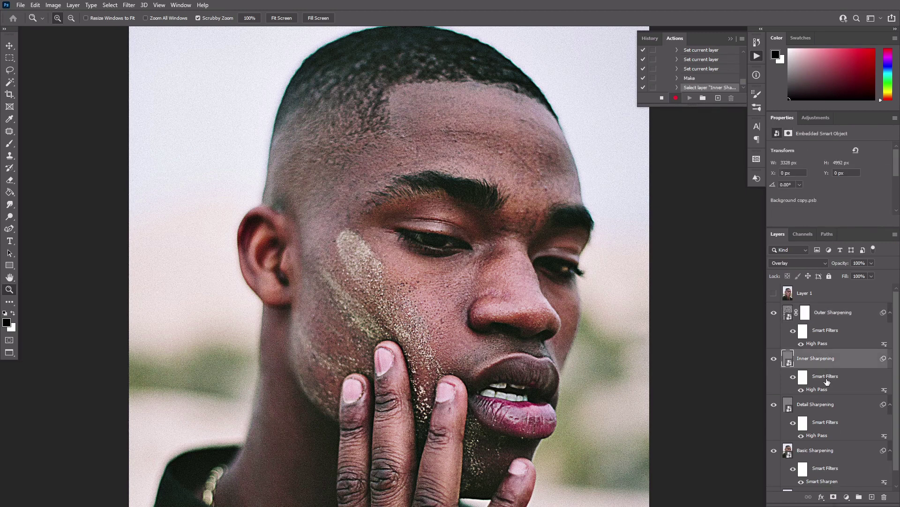
pyautogui.click(833, 496)
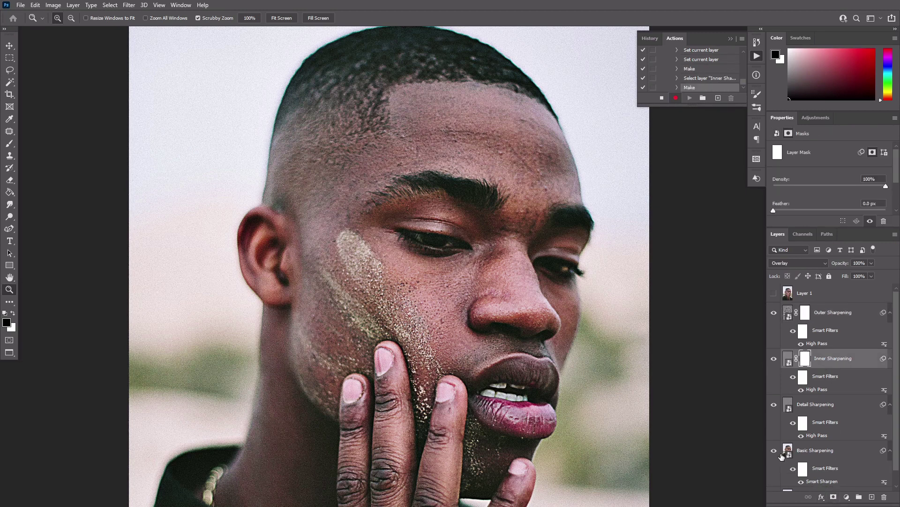
pyautogui.press('g')
pyautogui.click(558, 311)
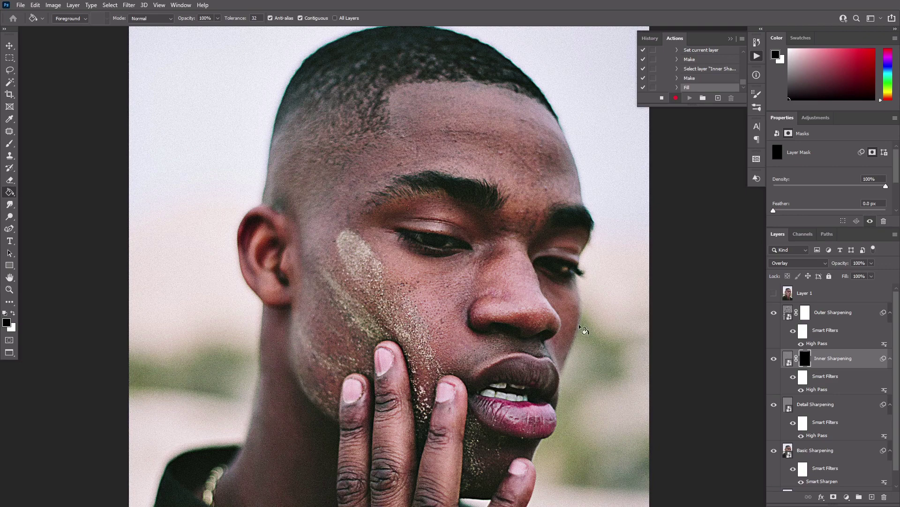
pyautogui.click(805, 314)
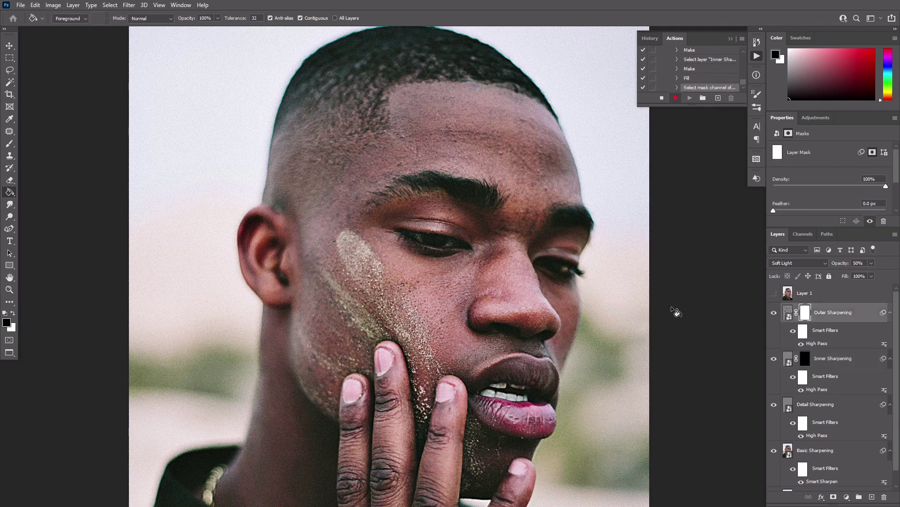
pyautogui.click(605, 297)
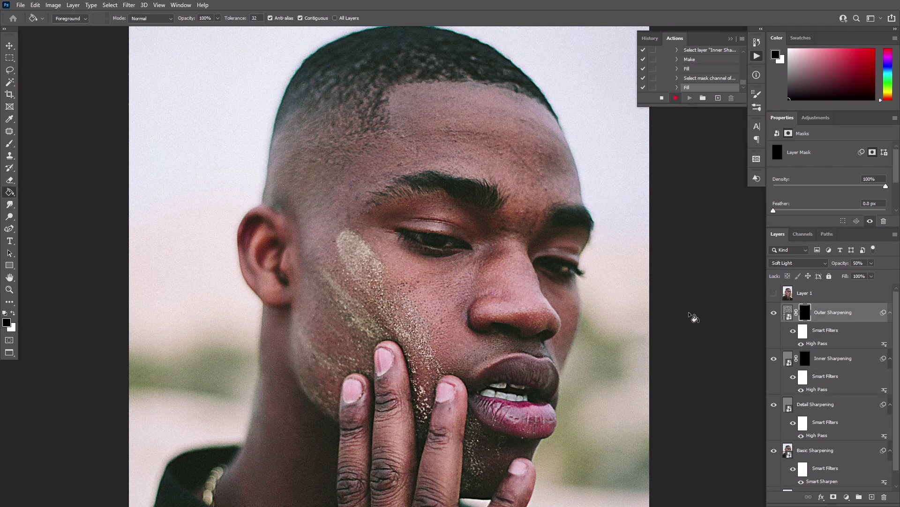
# Stop the action recording, close the Actions panel, and select the Inner Sharpening mask.
pyautogui.click(662, 98)
pyautogui.click(734, 38)
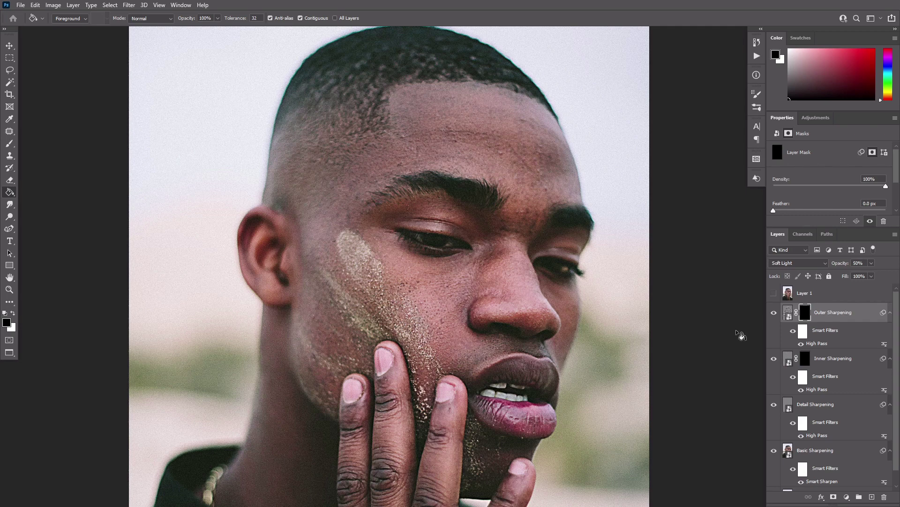
pyautogui.click(808, 362)
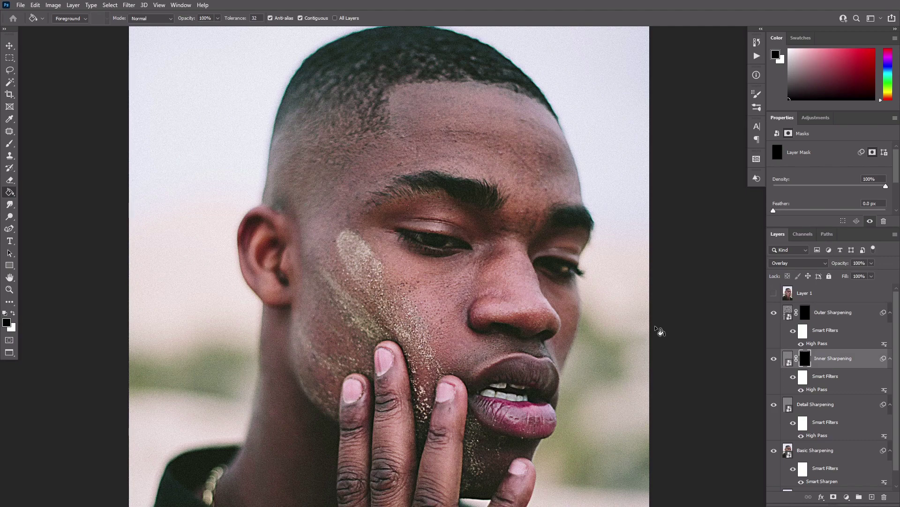
# Paint white with a Soft Round brush on the Inner Sharpening mask over eyes and brows.
pyautogui.press('b')
pyautogui.rightClick(571, 291)
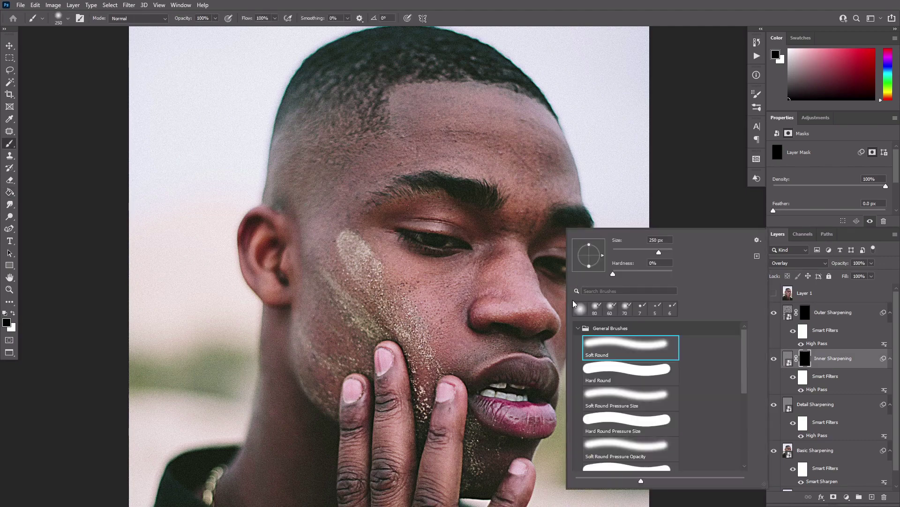
pyautogui.doubleClick(610, 347)
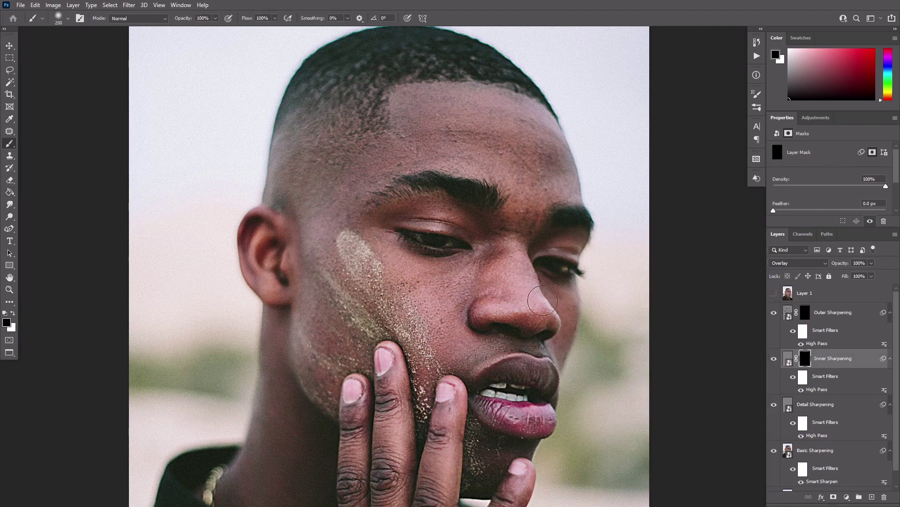
pyautogui.press('x')
pyautogui.press(']')
pyautogui.moveTo(404, 227)
pyautogui.mouseDown()
pyautogui.moveTo(461, 245)
pyautogui.moveTo(409, 206)
pyautogui.moveTo(488, 200)
pyautogui.mouseUp()
pyautogui.press(']')
pyautogui.press(']')
pyautogui.press(']')
pyautogui.press(']')
pyautogui.press('[')
pyautogui.press('[')
pyautogui.press('[')
pyautogui.press('[')
pyautogui.press('[')
pyautogui.press('z')
pyautogui.hotkey('ctrl', '-')
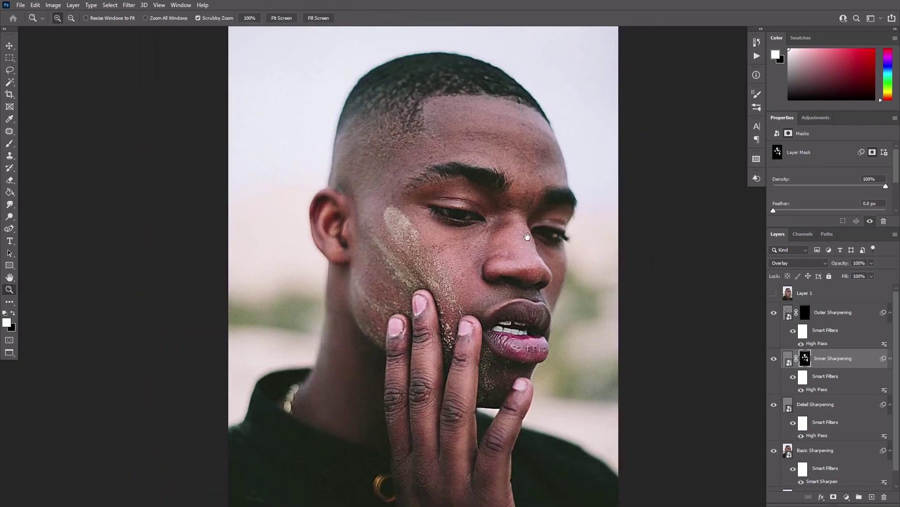
# Compare the portrait with Inner Sharpening on and off, leaving it visible.
pyautogui.click(772, 362)
pyautogui.click(772, 362)
pyautogui.click(772, 362)
pyautogui.click(772, 362)
pyautogui.click(773, 361)
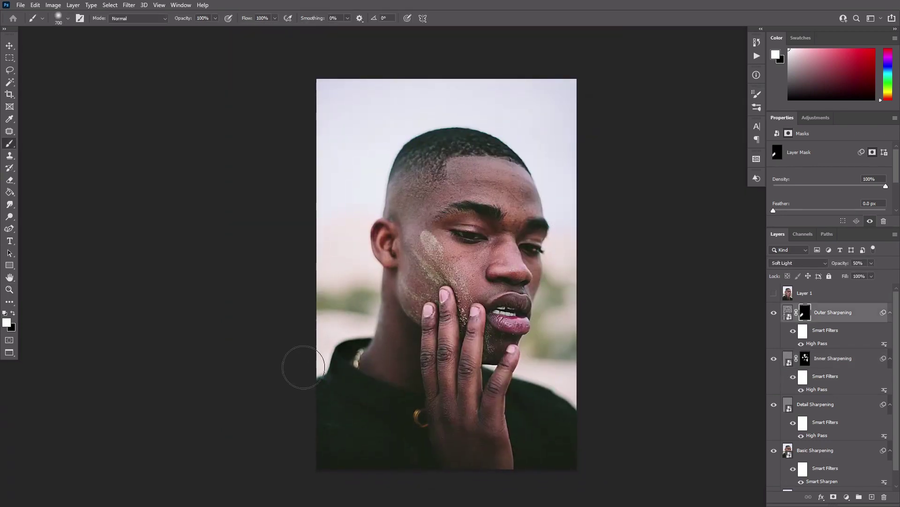
# Paint the Outer Sharpening mask along the head's outline and compare the hair edges.
pyautogui.moveTo(485, 129)
pyautogui.mouseDown()
pyautogui.moveTo(540, 376)
pyautogui.moveTo(412, 322)
pyautogui.moveTo(358, 201)
pyautogui.moveTo(555, 327)
pyautogui.mouseUp()
pyautogui.press(']')
pyautogui.press(']')
pyautogui.press(']')
pyautogui.press(']')
pyautogui.press(']')
pyautogui.press(']')
pyautogui.press('[')
pyautogui.press('[')
pyautogui.press('[')
pyautogui.press('[')
pyautogui.press('[')
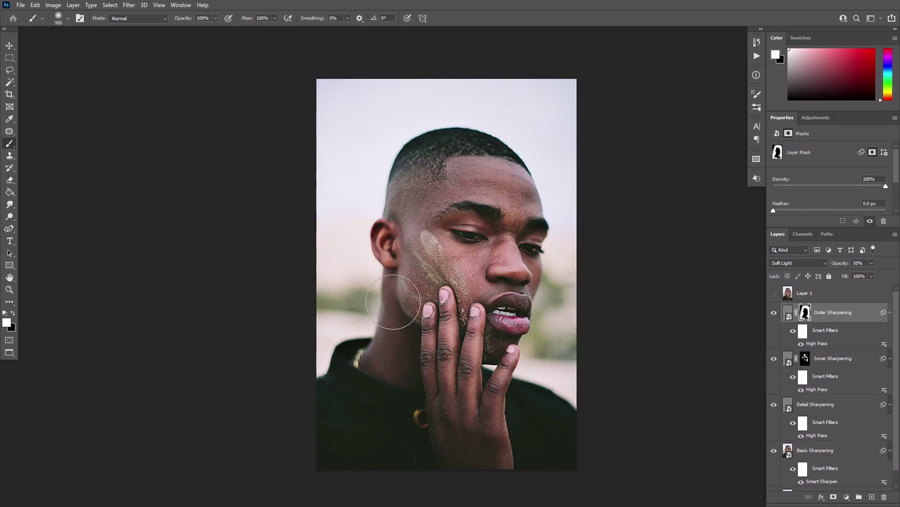
pyautogui.click(773, 314)
pyautogui.click(773, 314)
pyautogui.click(773, 315)
pyautogui.click(773, 315)
pyautogui.press('z')
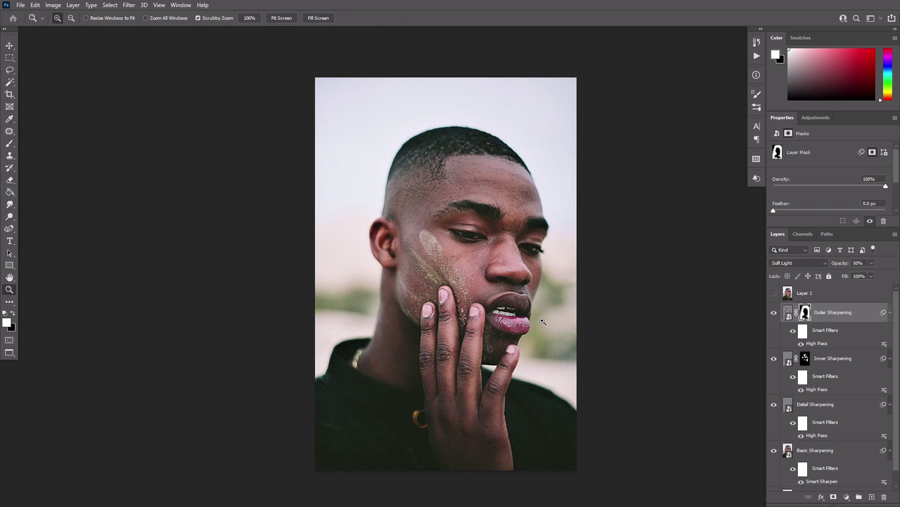
pyautogui.click(538, 315)
# Reopen Basic Sharpening's Smart Sharpen settings and discard the changes.
pyautogui.scroll(-1, 814, 436)
pyautogui.doubleClick(820, 467)
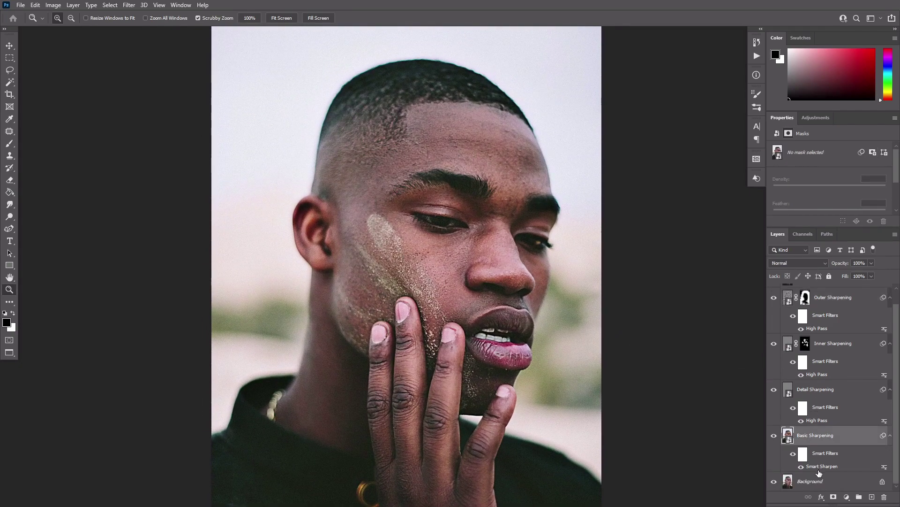
pyautogui.moveTo(234, 89)
pyautogui.mouseDown()
pyautogui.moveTo(280, 91)
pyautogui.moveTo(249, 89)
pyautogui.mouseUp()
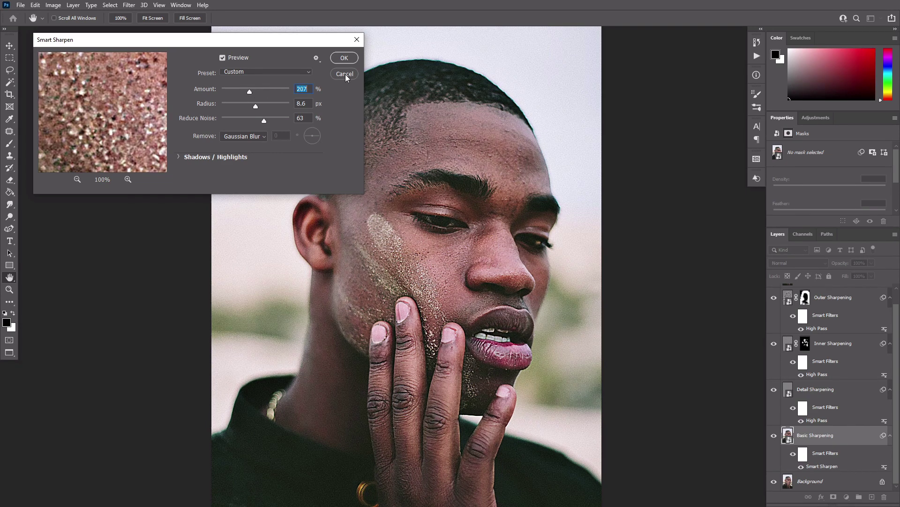
pyautogui.click(344, 74)
# Lower Detail Sharpening's High Pass radius and set its opacity to 100%.
pyautogui.doubleClick(813, 422)
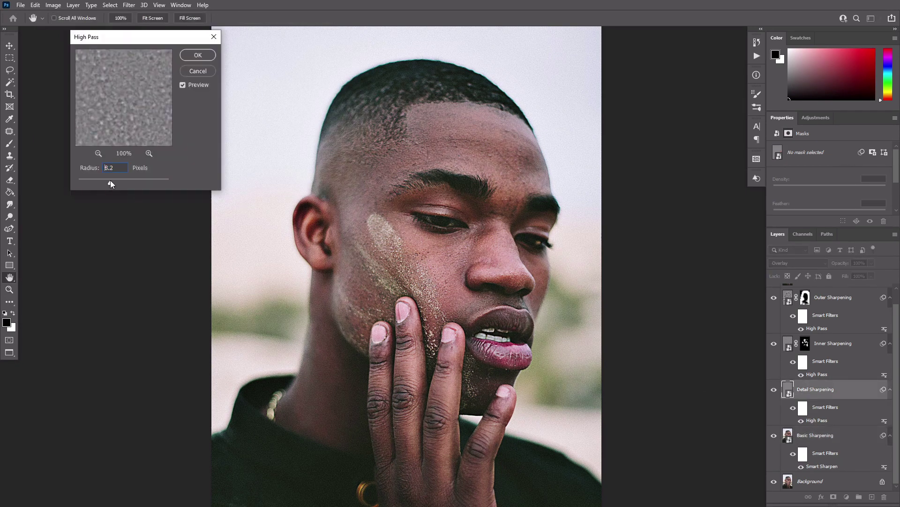
pyautogui.moveTo(116, 180); pyautogui.dragTo(97, 179)
pyautogui.press('Return')
pyautogui.moveTo(848, 275); pyautogui.dragTo(877, 273)
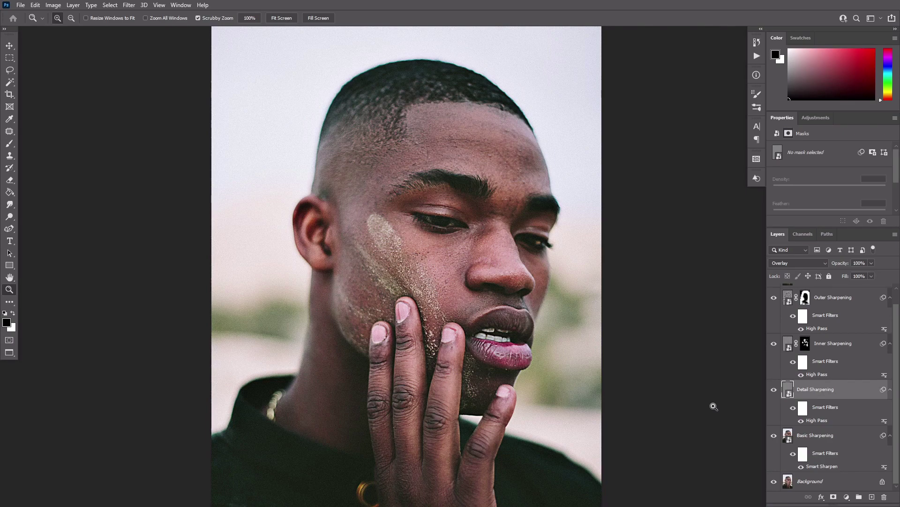
# Zoom in on the face, then stamp all visible layers into Layer 2 above Outer Sharpening.
pyautogui.click(466, 367)
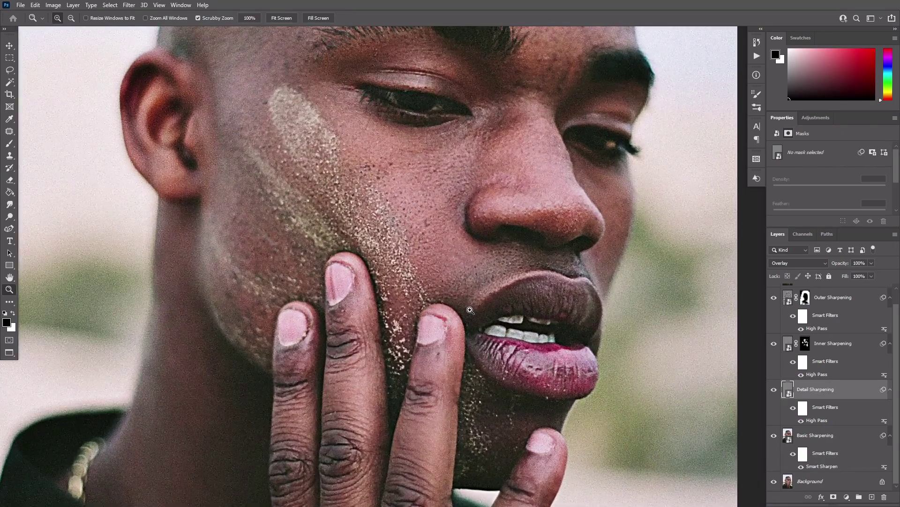
pyautogui.click(470, 310)
pyautogui.moveTo(470, 310); pyautogui.dragTo(374, 276)
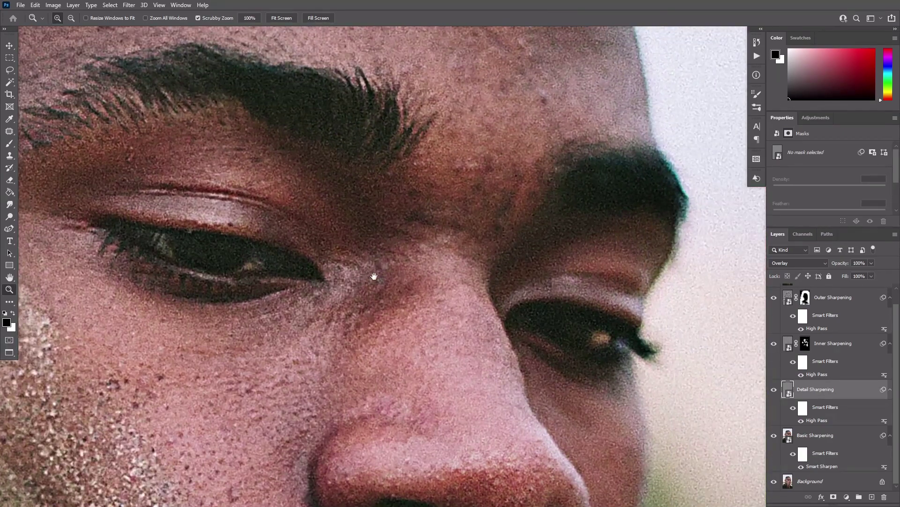
pyautogui.scroll(-4, 382, 241)
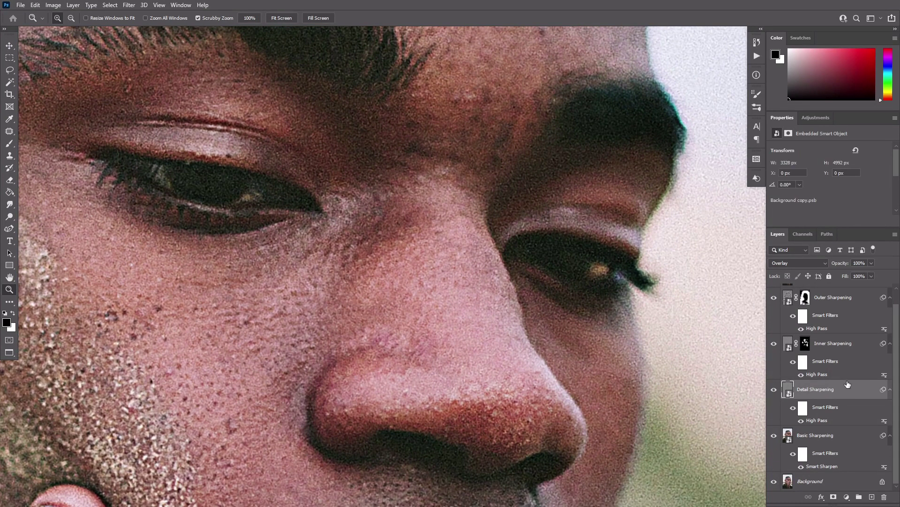
pyautogui.scroll(1, 847, 385)
pyautogui.click(833, 321)
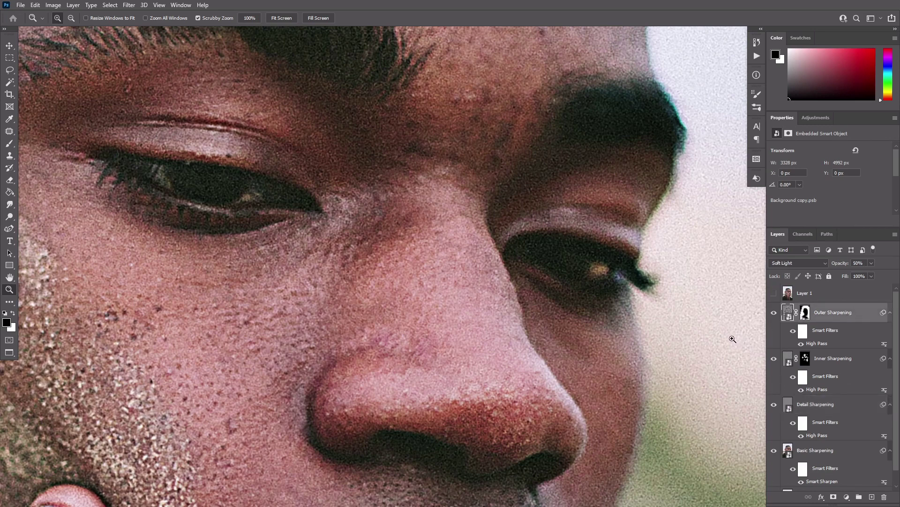
pyautogui.hotkey('ctrl', 'shift', 'alt', 'e')
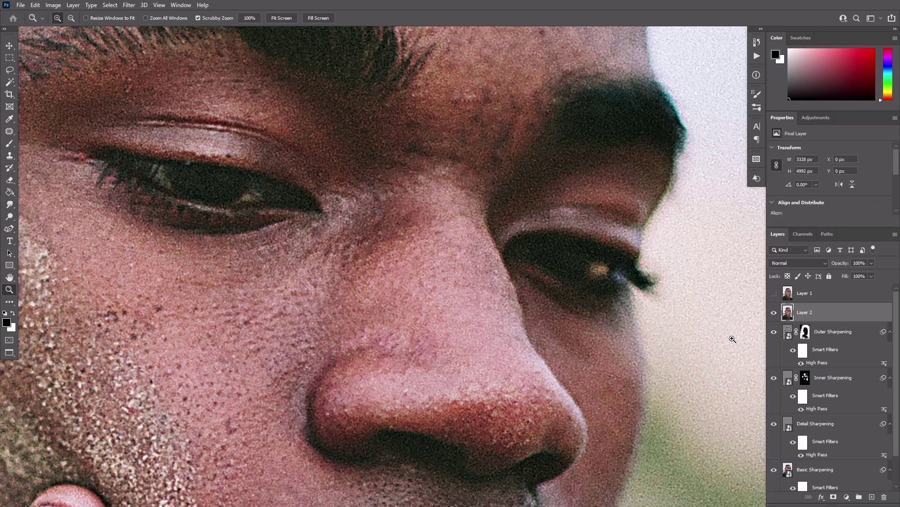
# Apply Reduce Noise to Layer 2, checking the preview on the eye and adjusting strength.
pyautogui.click(129, 6)
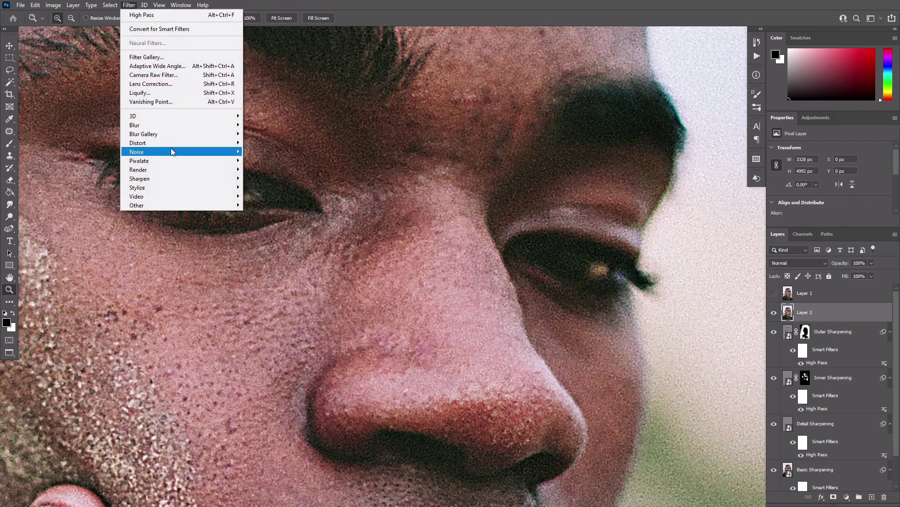
pyautogui.moveTo(201, 151)
pyautogui.click(280, 187)
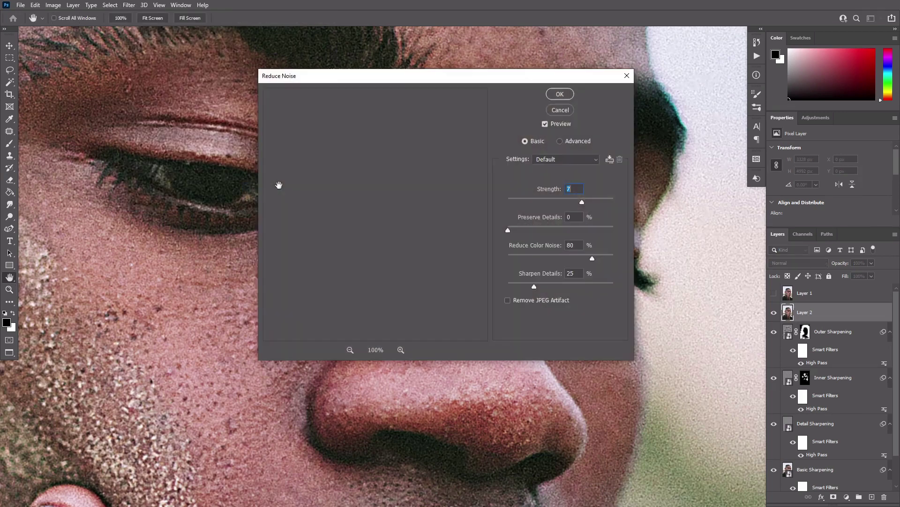
pyautogui.moveTo(463, 142); pyautogui.dragTo(499, 160)
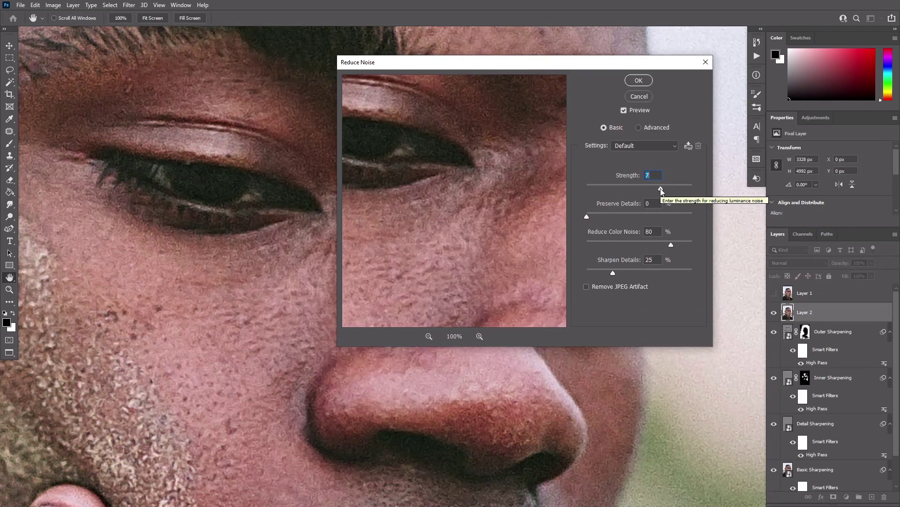
pyautogui.moveTo(661, 188)
pyautogui.mouseDown()
pyautogui.moveTo(698, 187)
pyautogui.moveTo(658, 191)
pyautogui.mouseUp()
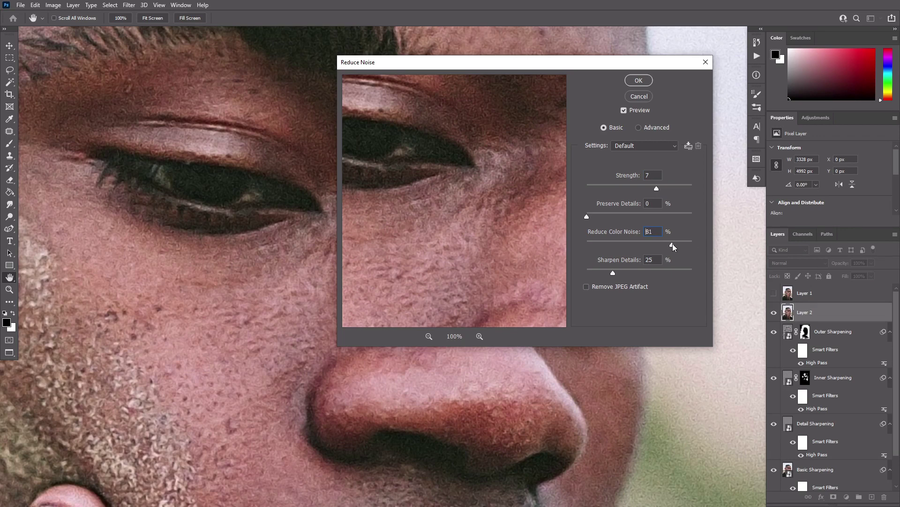
pyautogui.press('Return')
# Copy the Inner Sharpening mask onto Layer 2, invert it, and toggle Layer 2 to compare.
pyautogui.press('z')
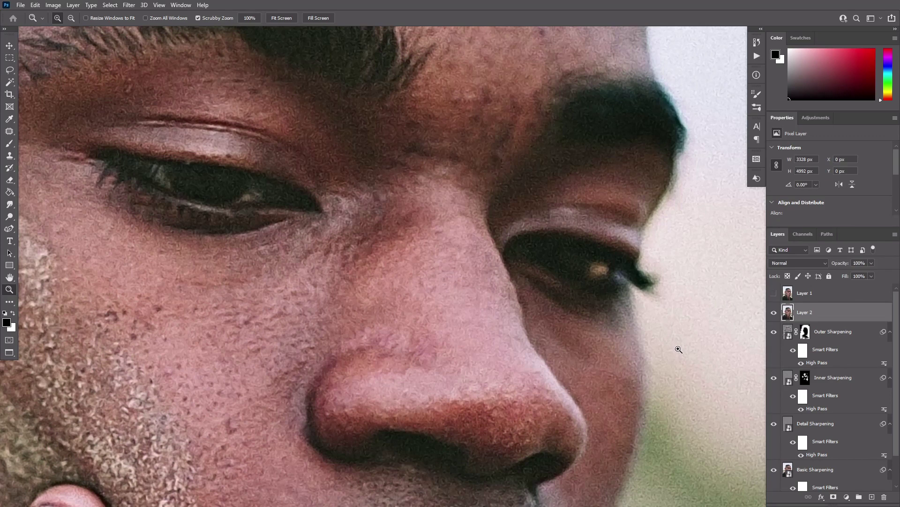
pyautogui.click(805, 380)
pyautogui.moveTo(806, 380); pyautogui.dragTo(803, 315)
pyautogui.click(805, 314)
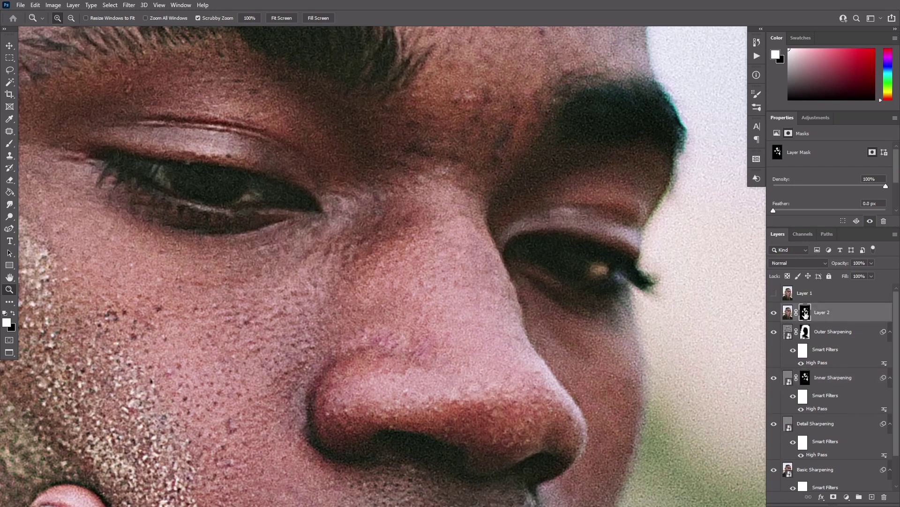
pyautogui.hotkey('ctrl', 'i')
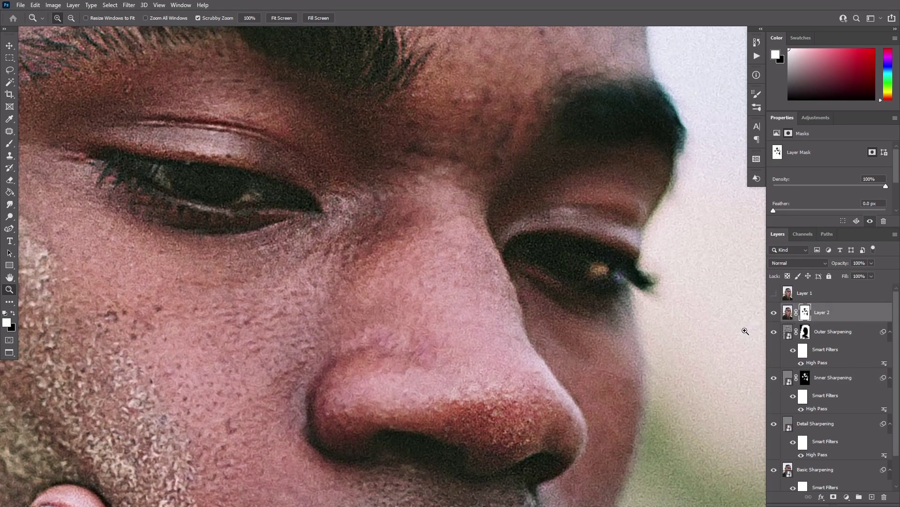
pyautogui.click(774, 313)
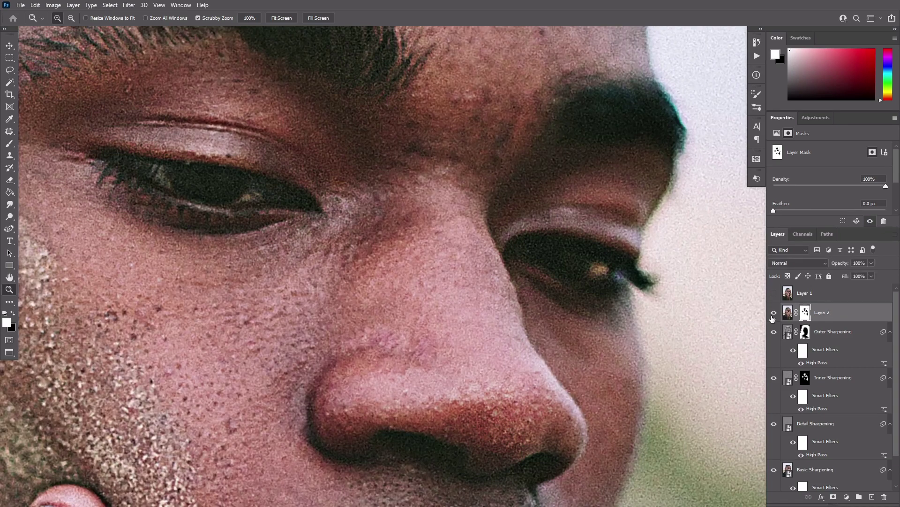